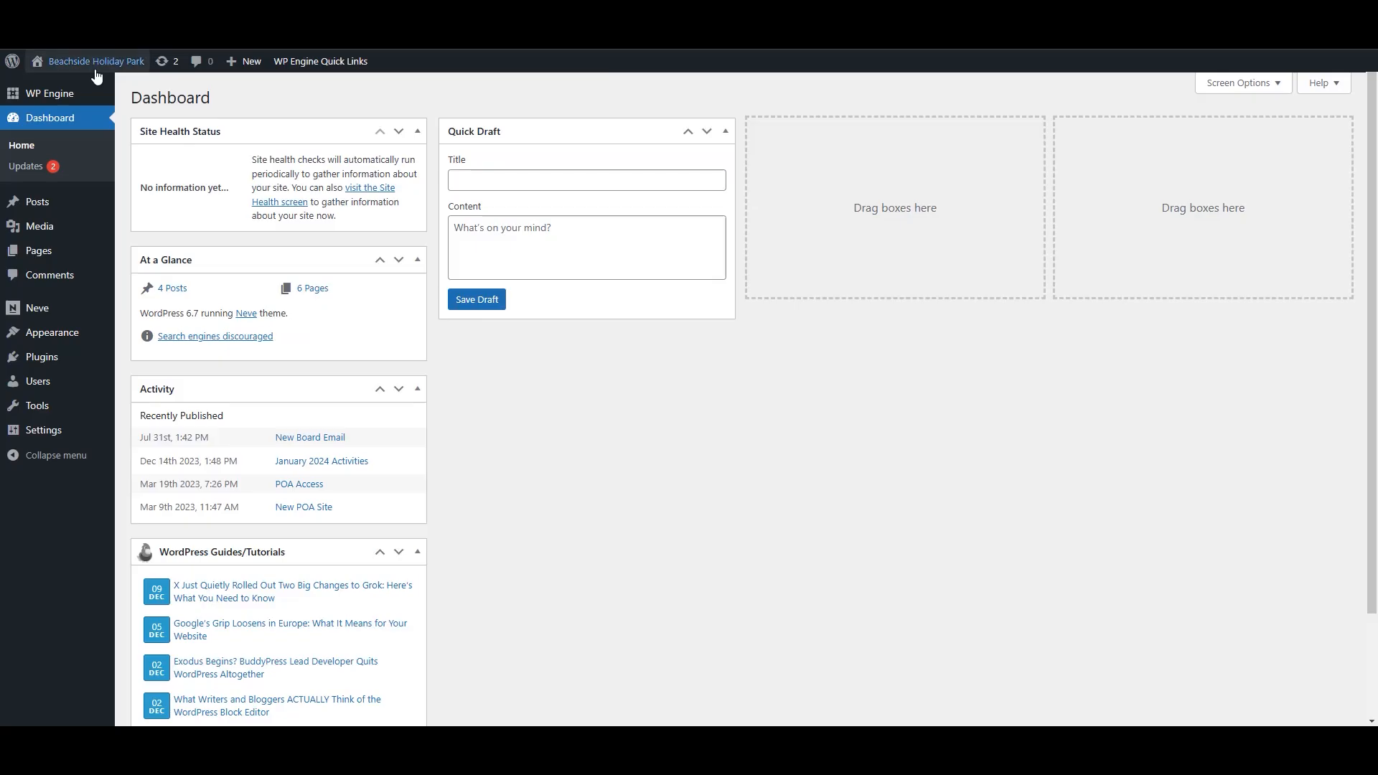
Upload newbook-online.zip as a new plugin, install it, and activate it
click(54, 358)
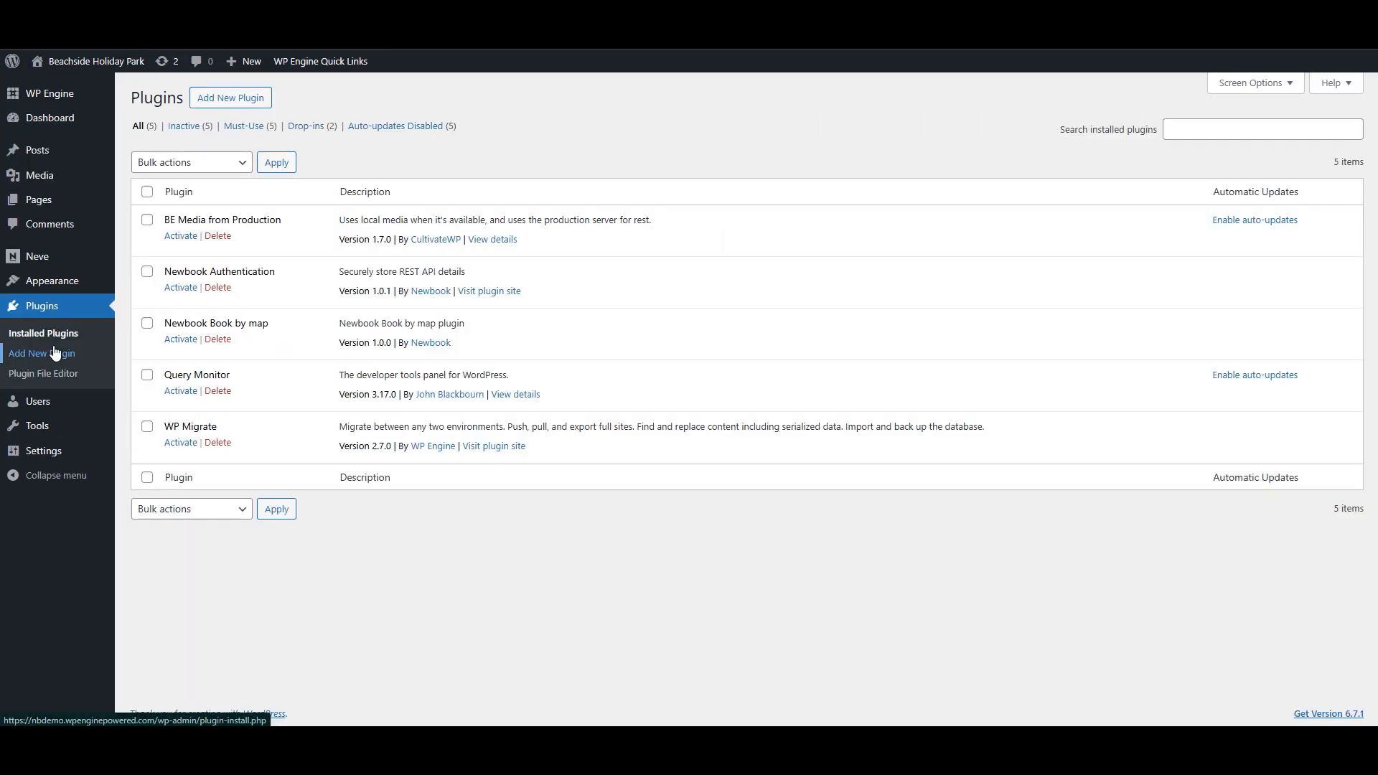
click(251, 106)
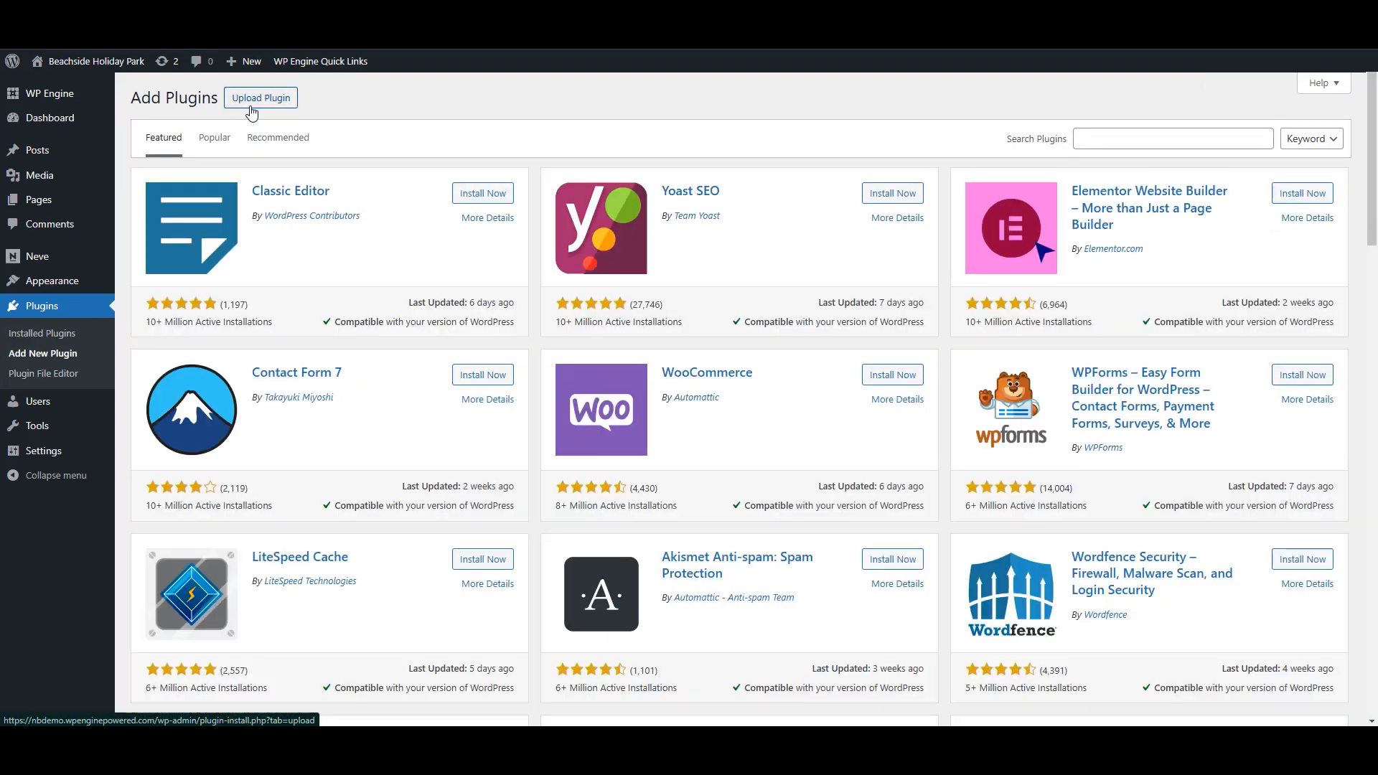
click(261, 98)
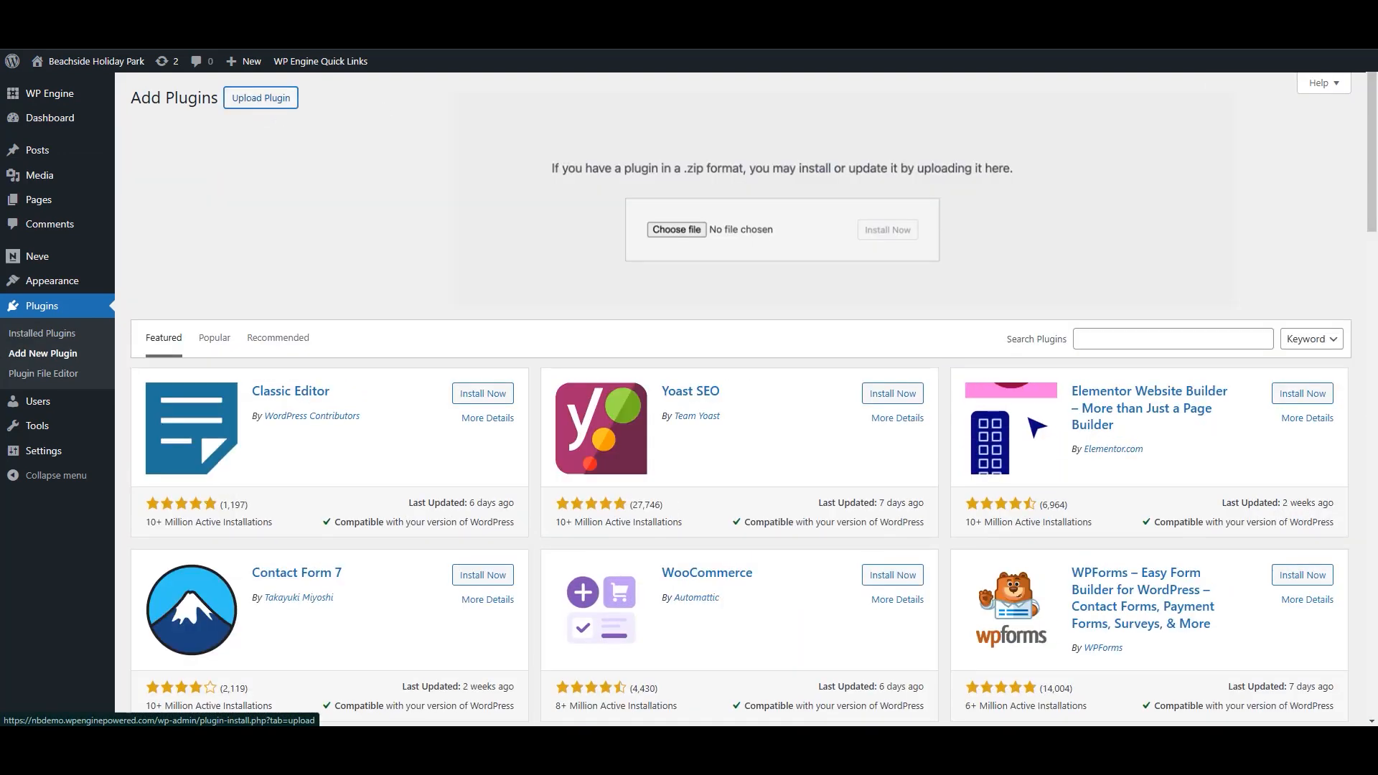
drag(822, 207, 775, 230)
click(895, 228)
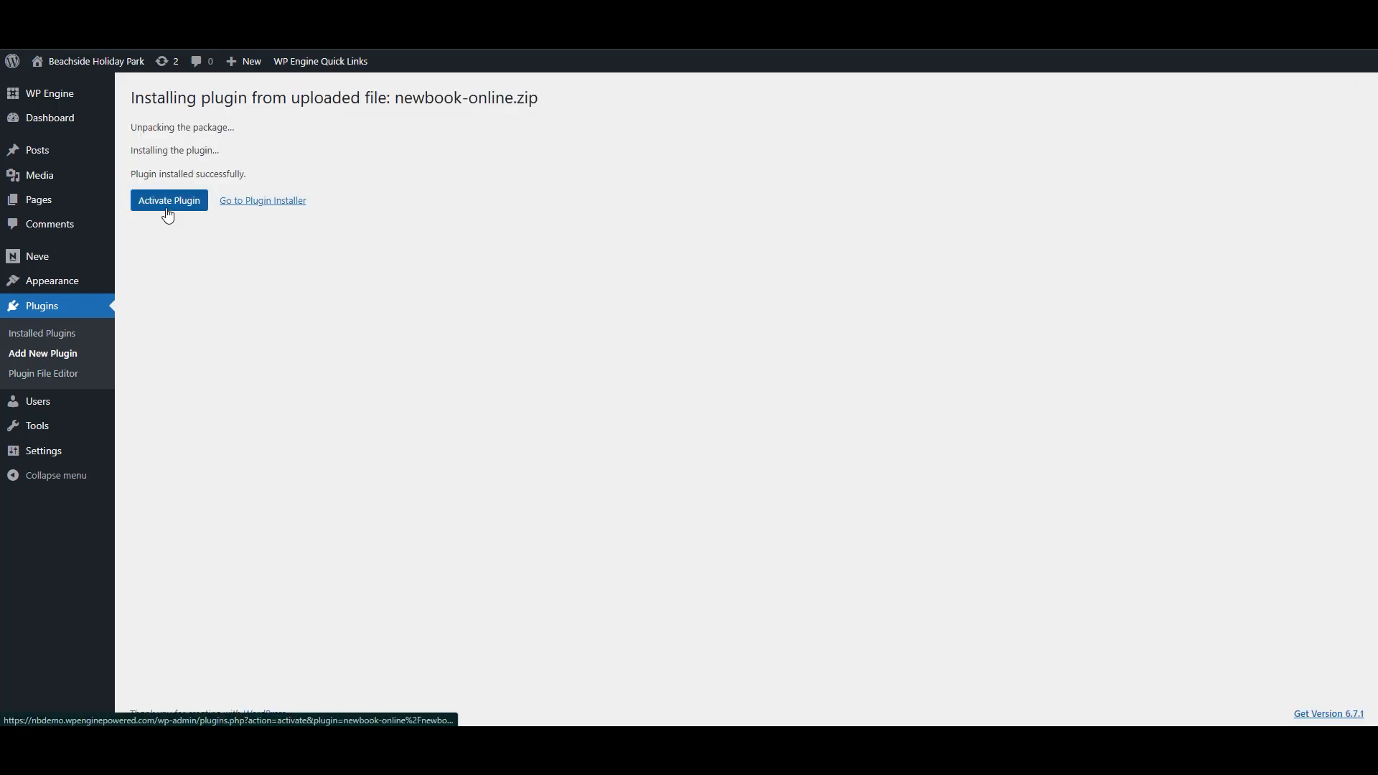
click(169, 207)
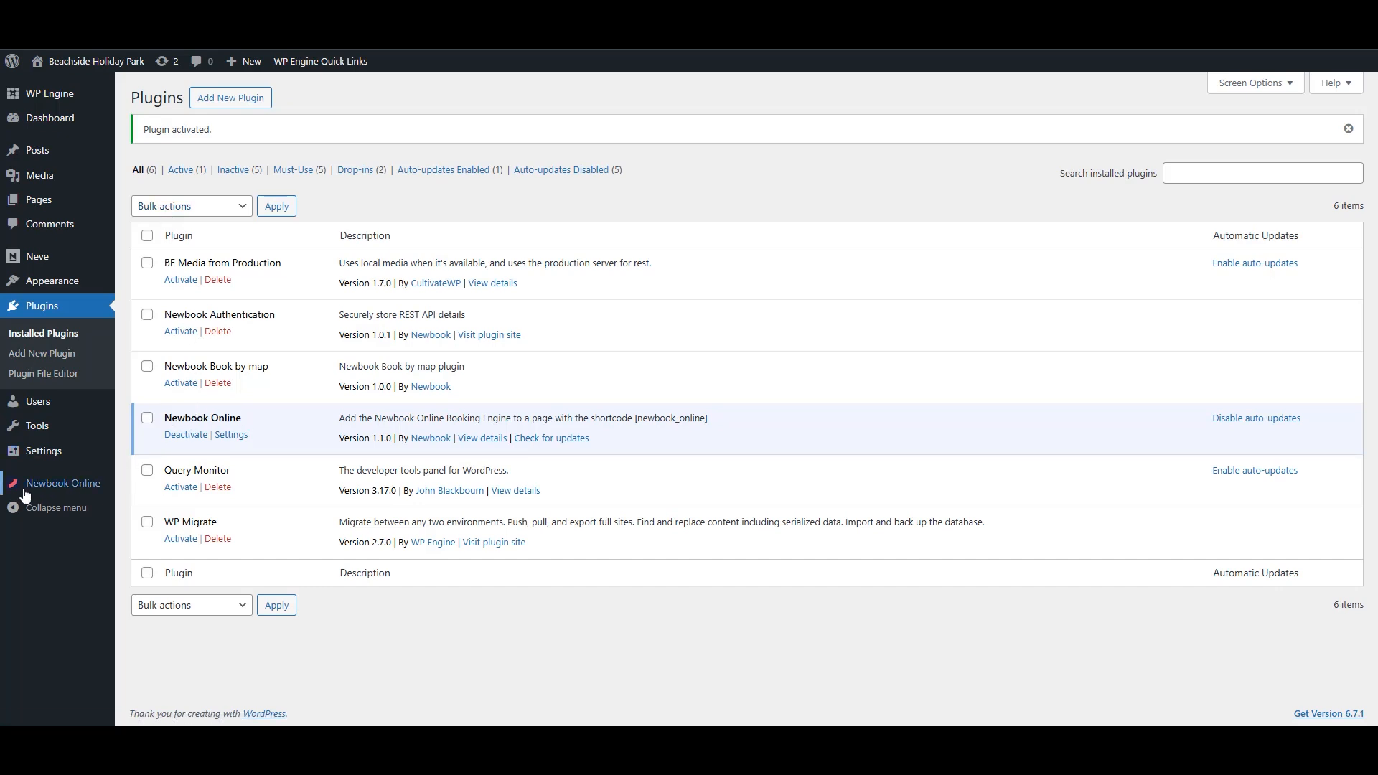
In the Newbook Online settings, enter the API key and set the region to AU (Australia)
click(92, 494)
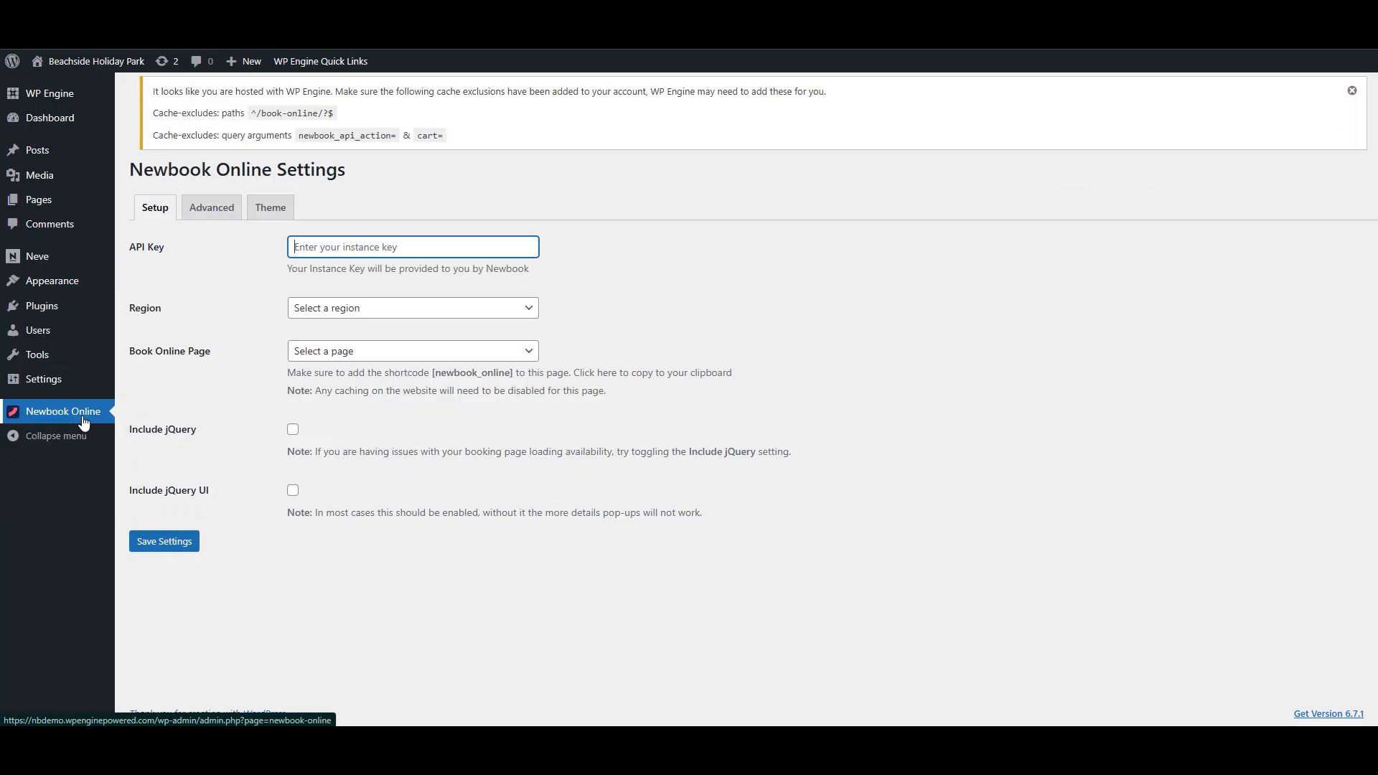
key(ctrl+v)
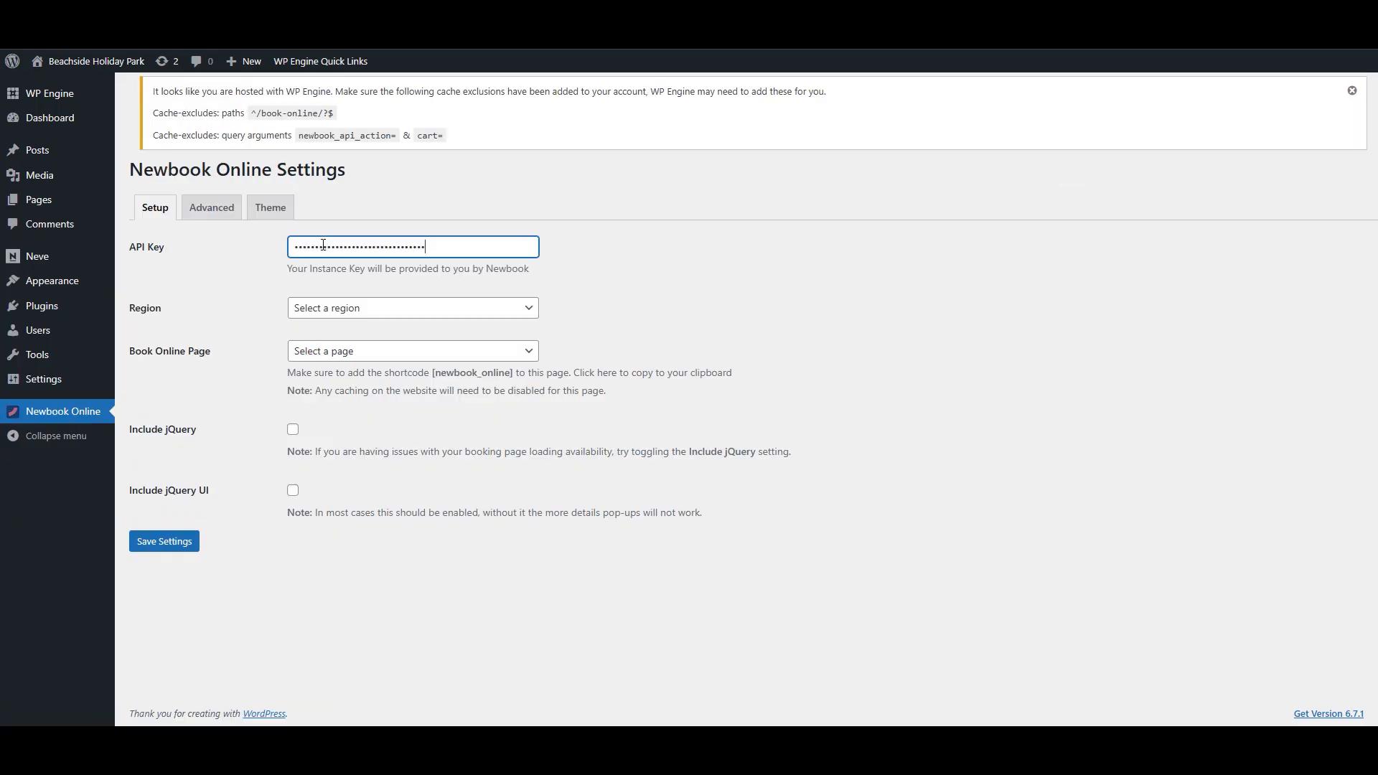
click(324, 310)
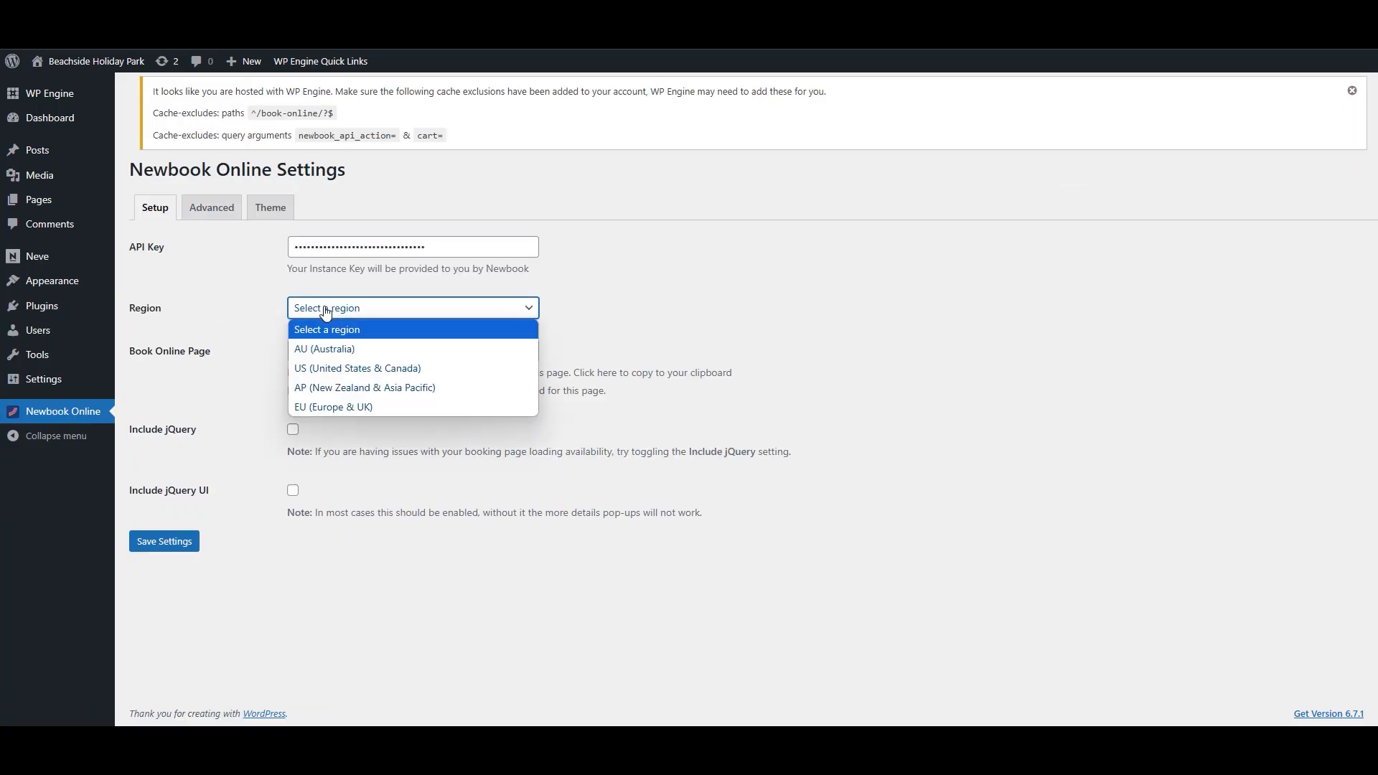
click(327, 349)
Set the Book Online Page to Book Online and enable both Include jQuery and Include jQuery UI
click(327, 353)
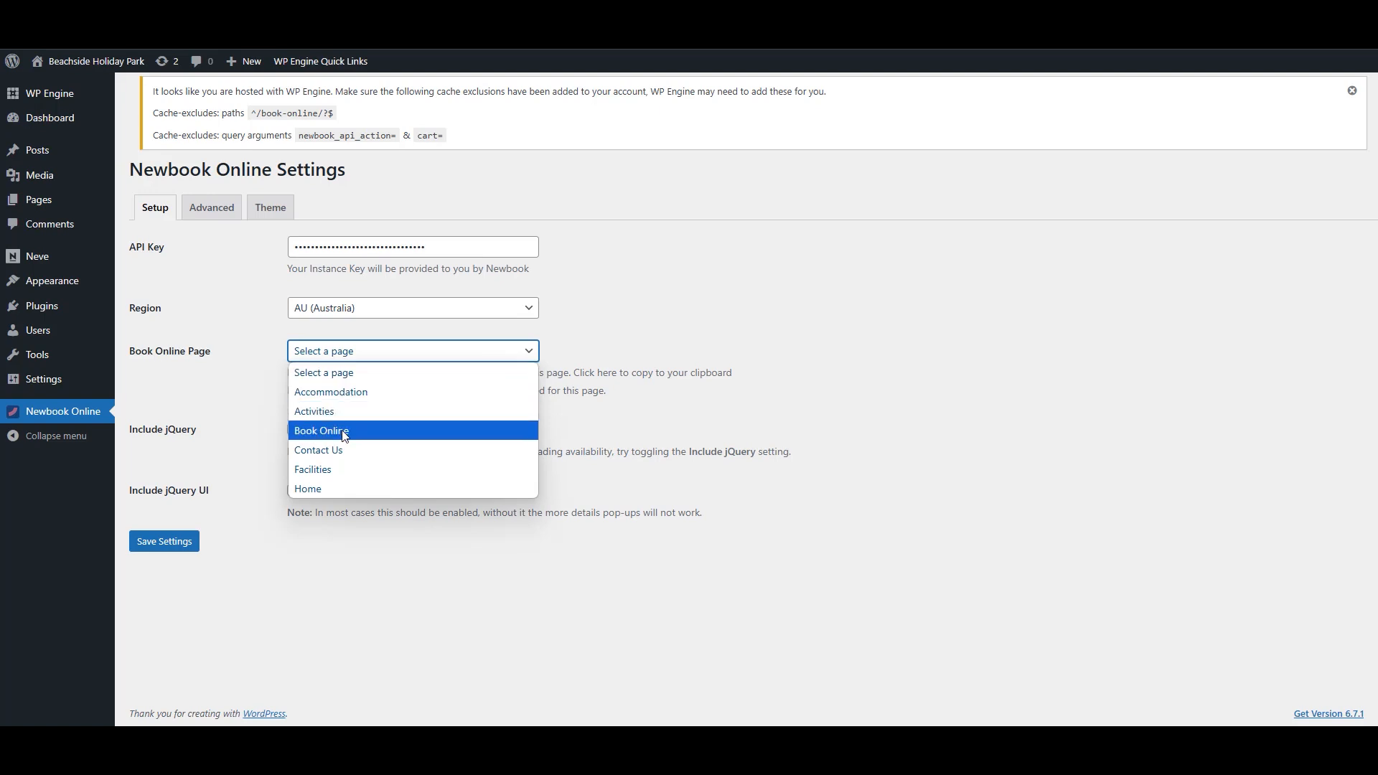
click(344, 432)
click(293, 429)
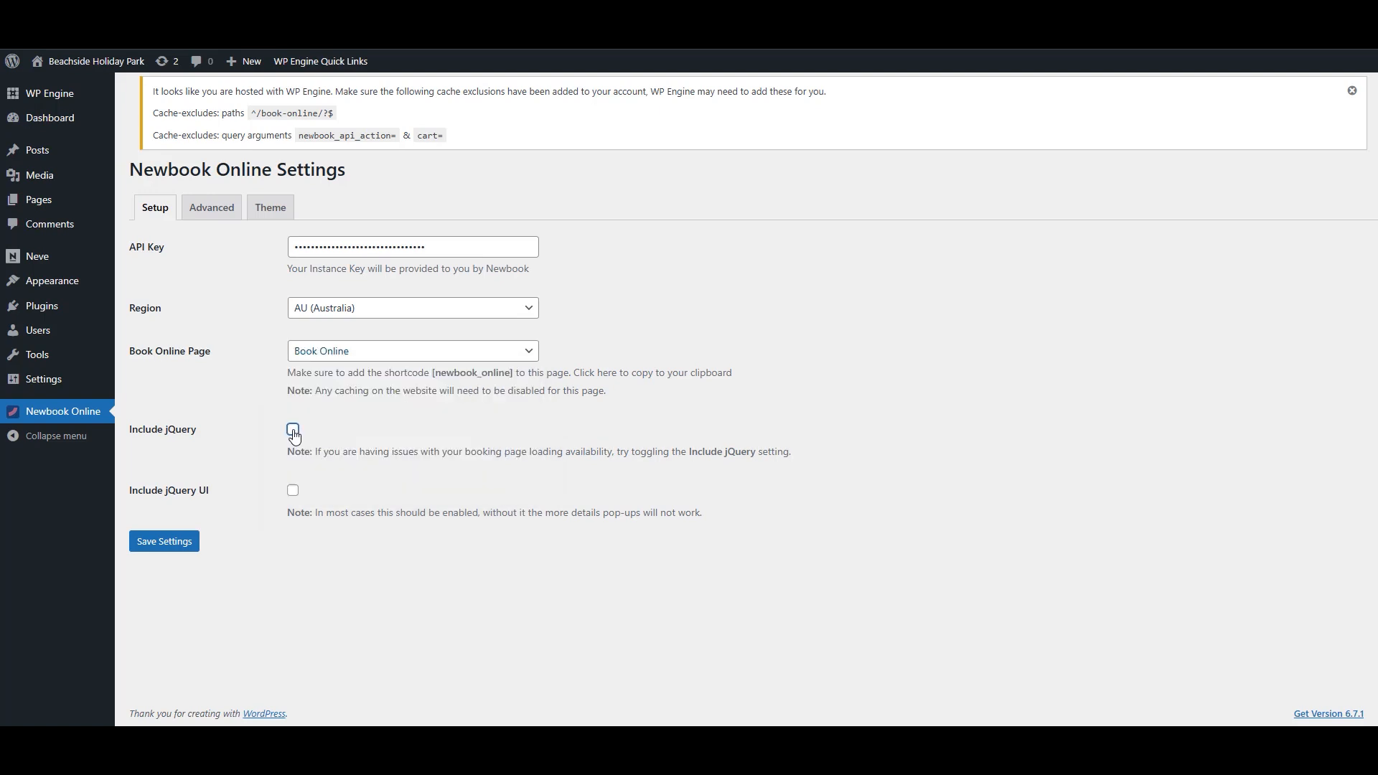
click(292, 492)
Read the notice in the plugin's theme settings about where theming is now configured
click(273, 219)
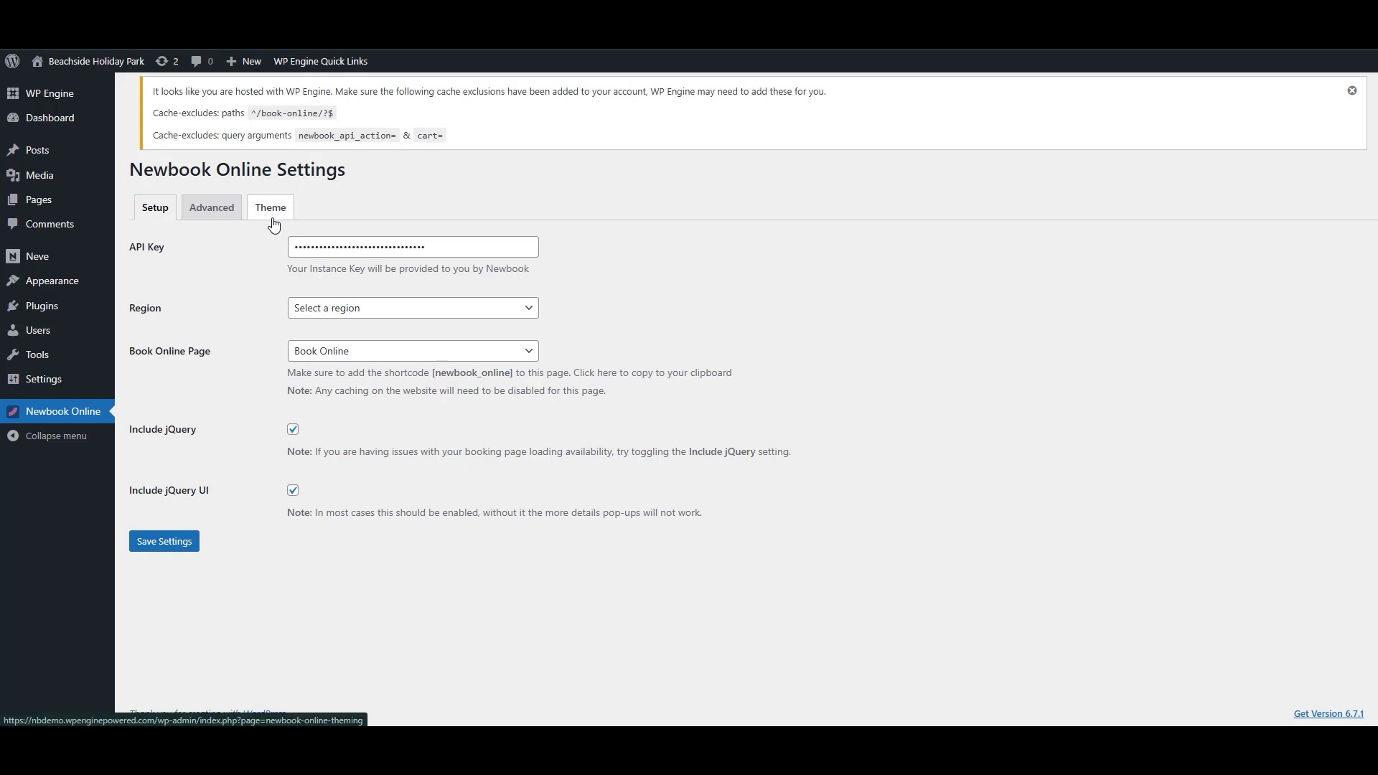
drag(268, 238, 319, 239)
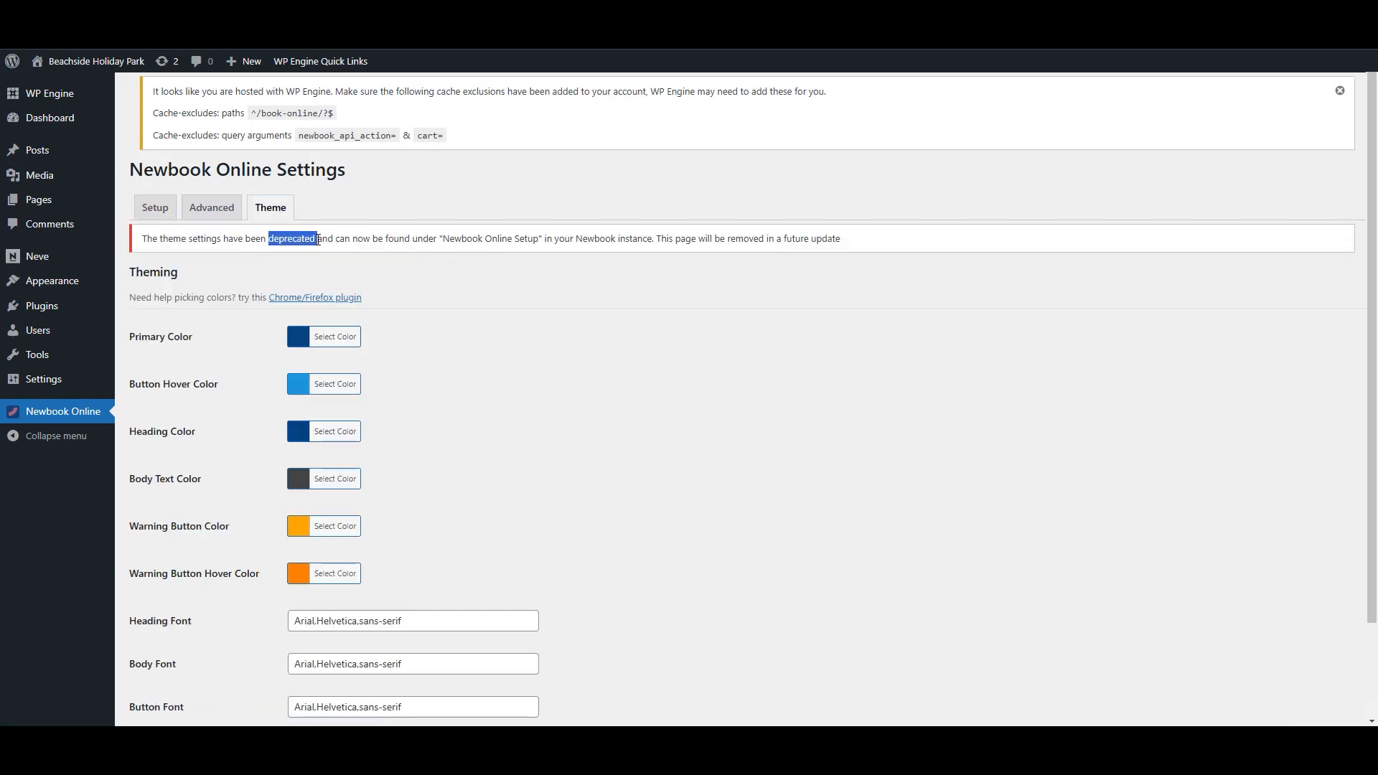
drag(440, 238, 537, 239)
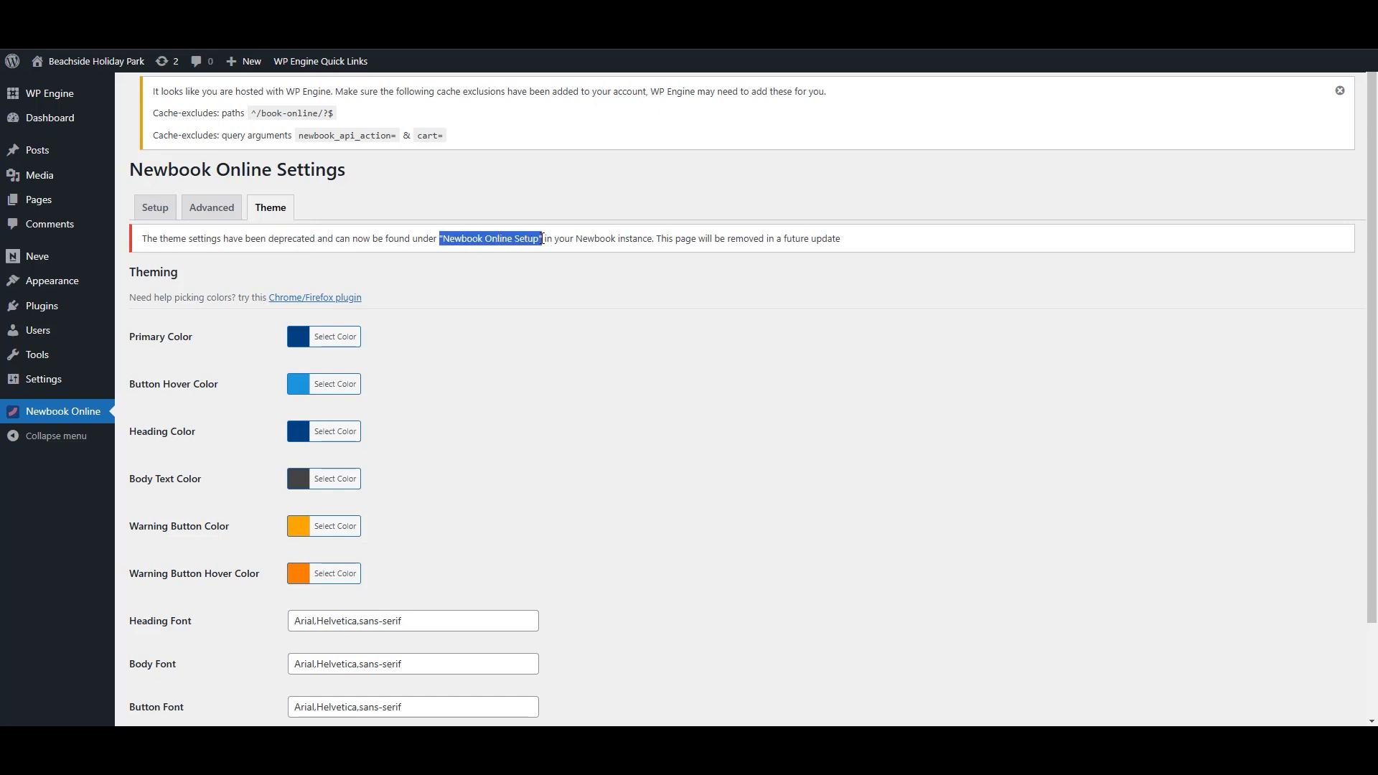
click(541, 238)
Copy the [newbook_online] shortcode from the plugin's setup settings
click(159, 214)
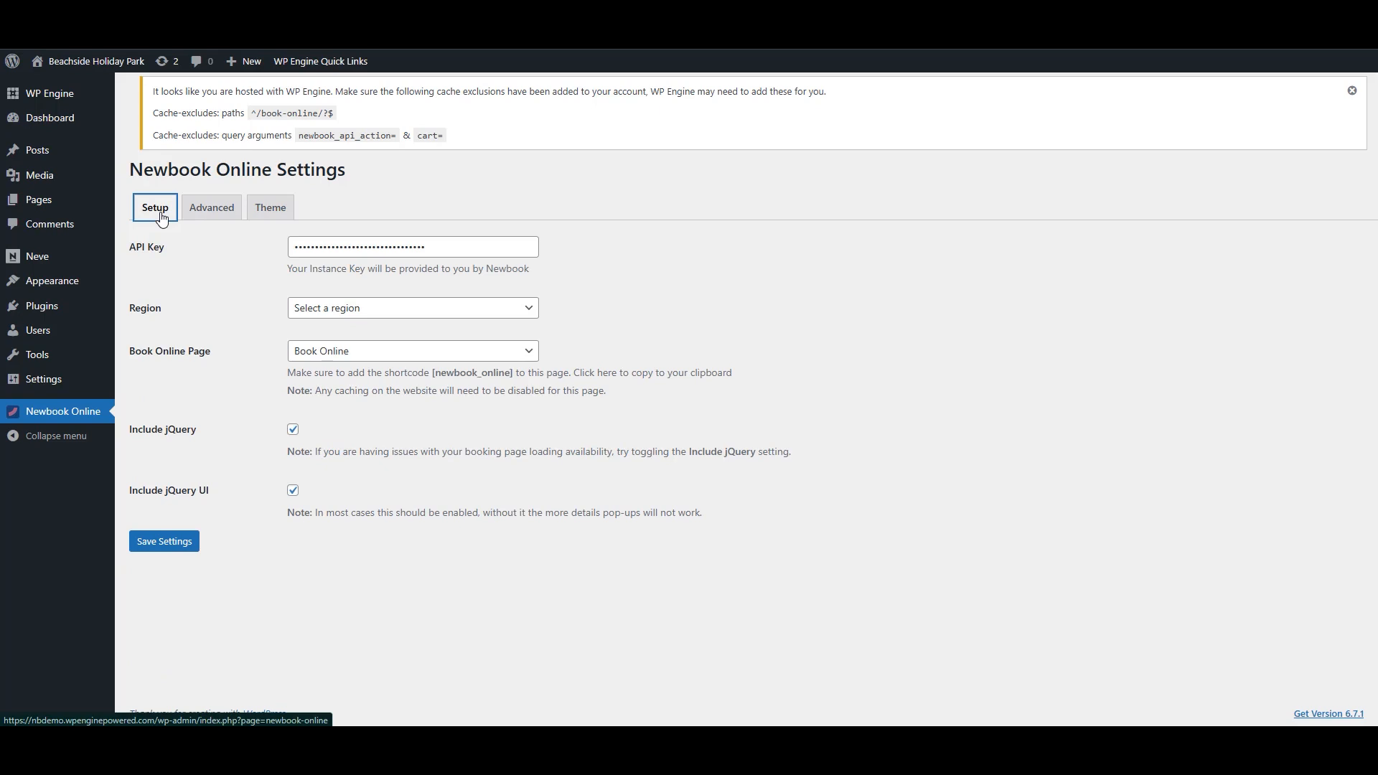
drag(433, 374, 511, 376)
right_click(511, 376)
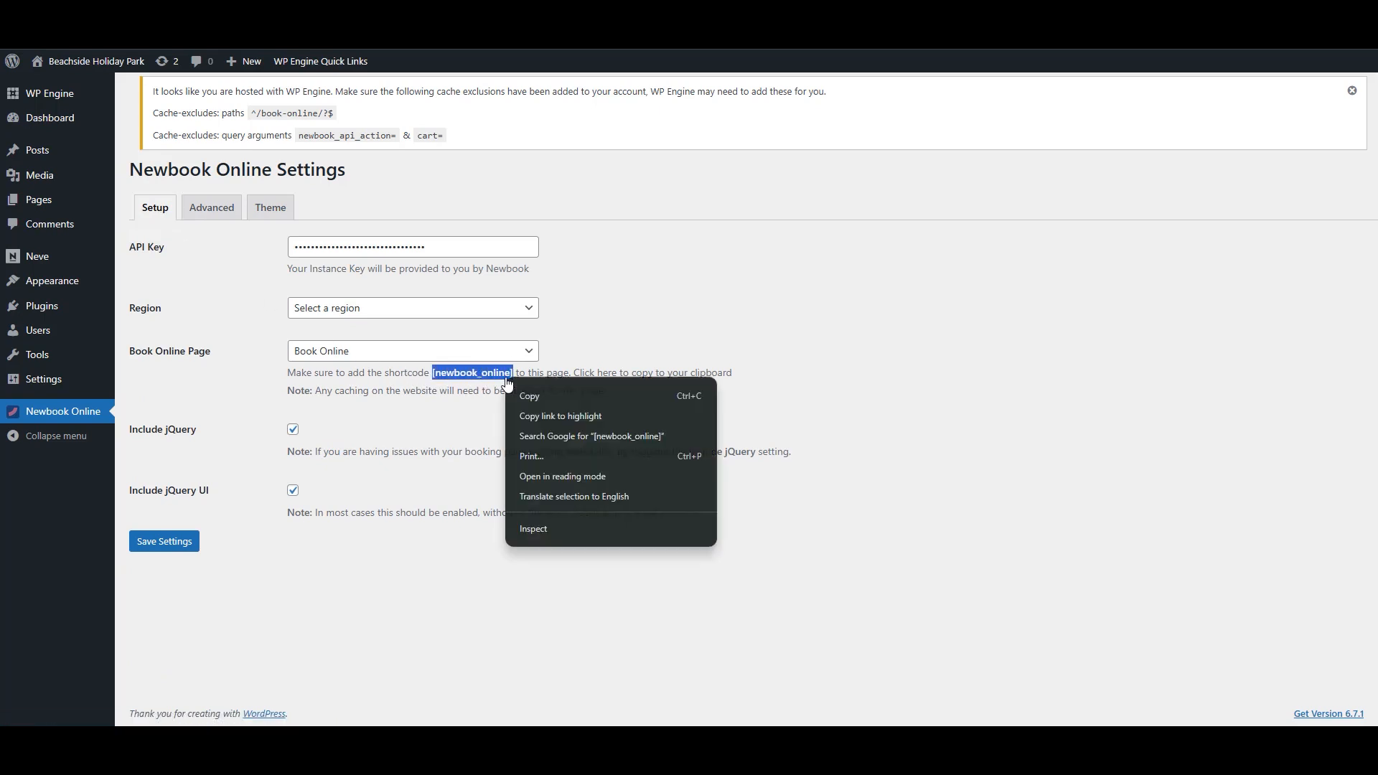
click(541, 393)
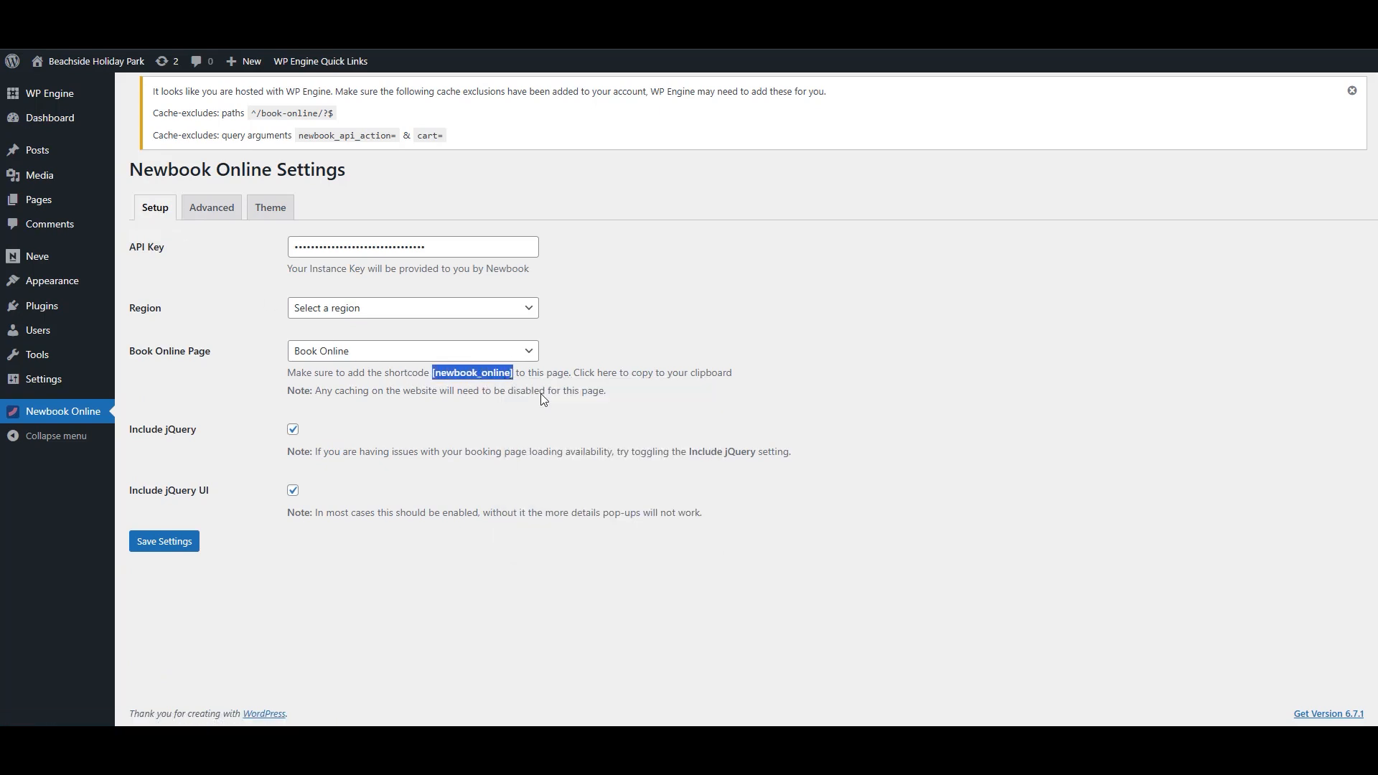
Open the Book Online page for editing and look up the Shortcode block by searching the block library for "short"
click(65, 207)
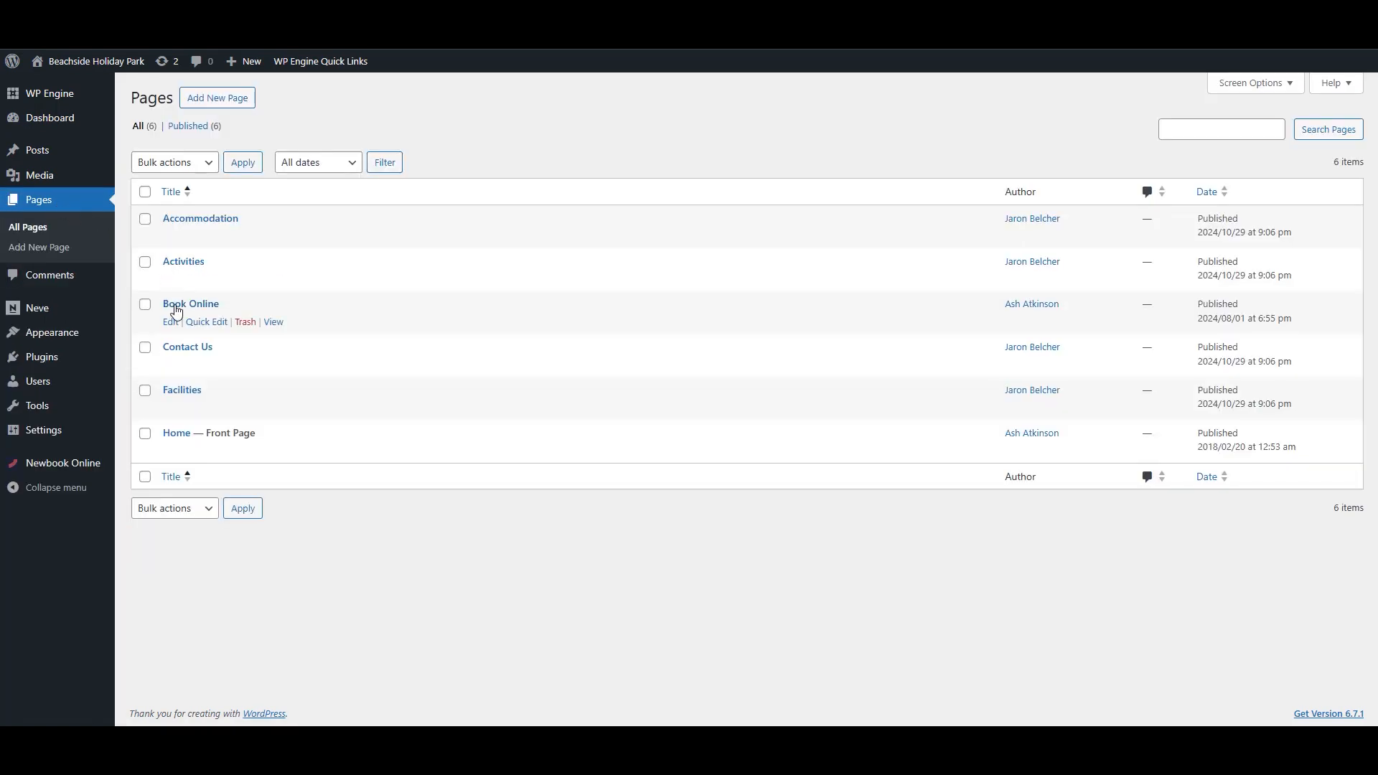
click(173, 324)
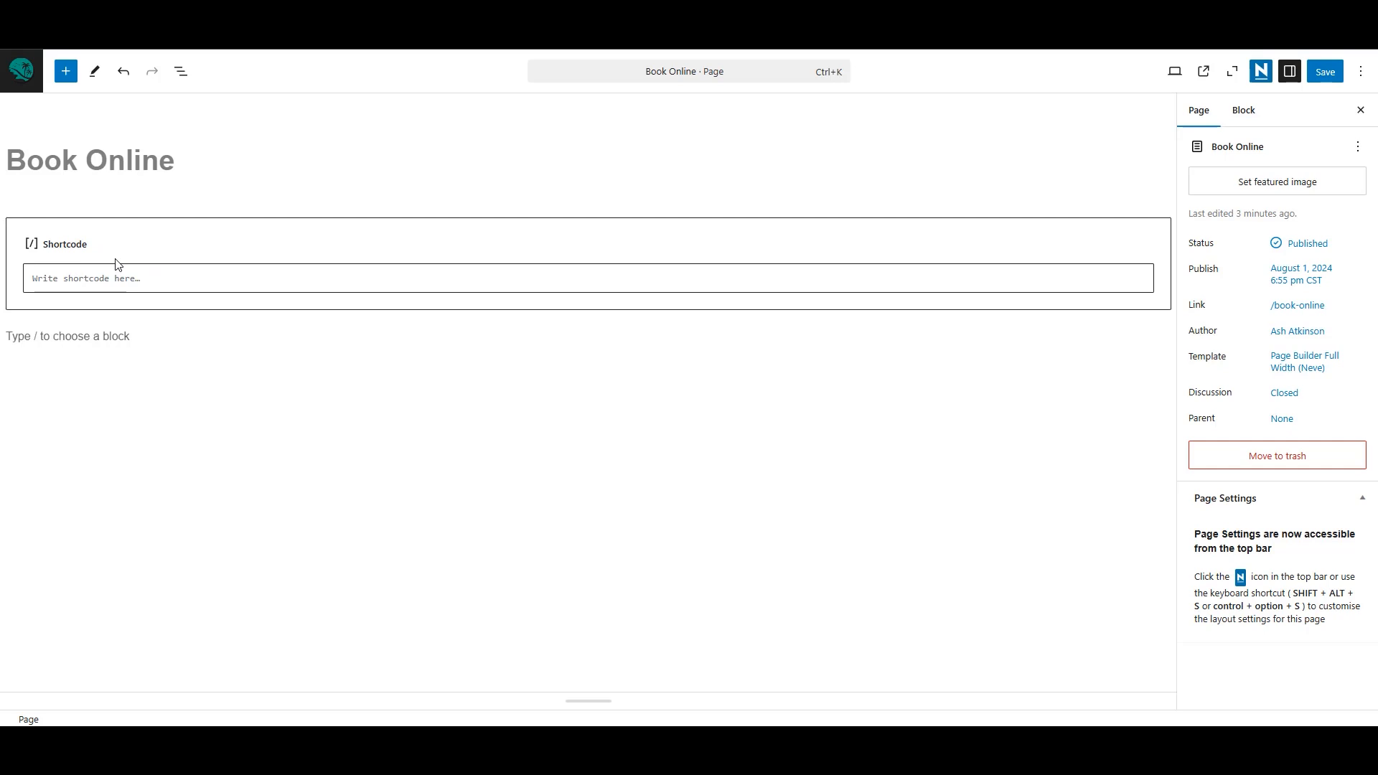
click(66, 71)
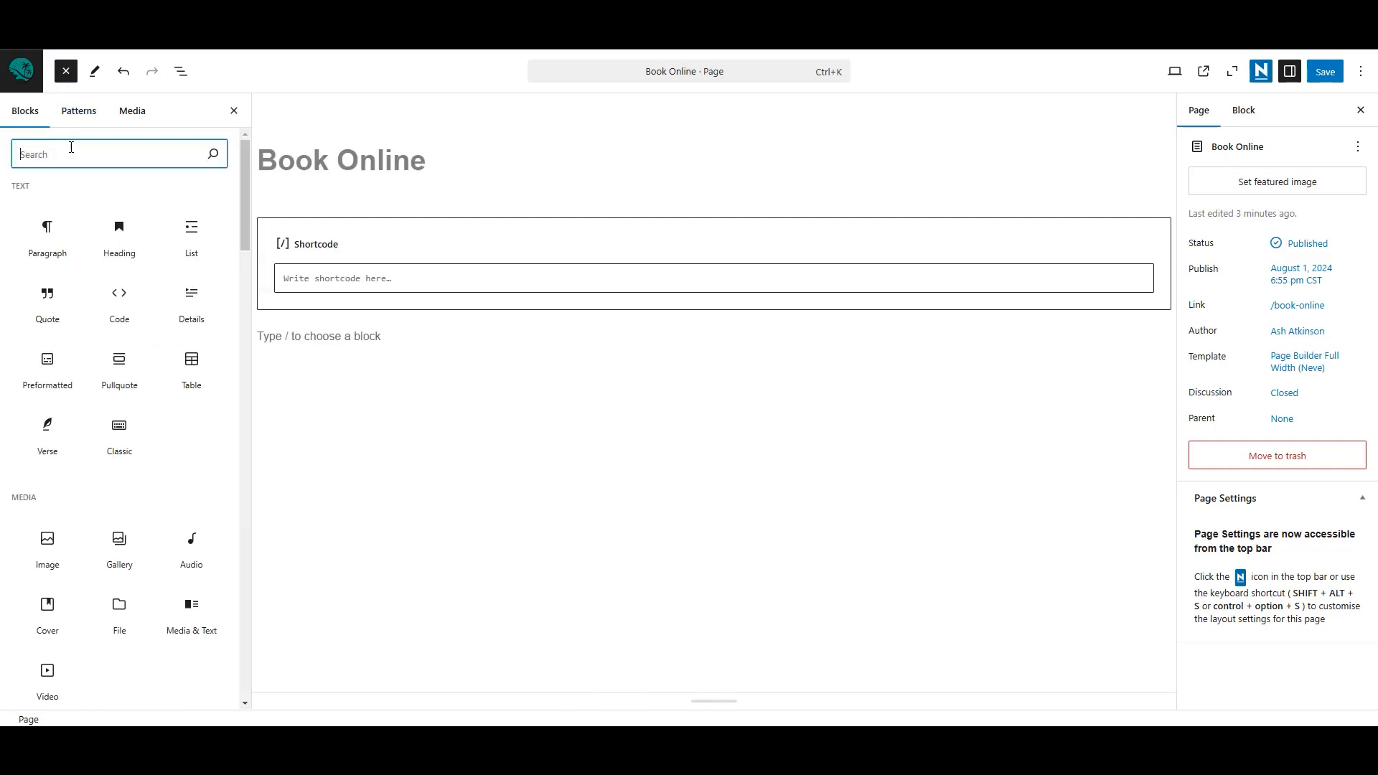
text(short)
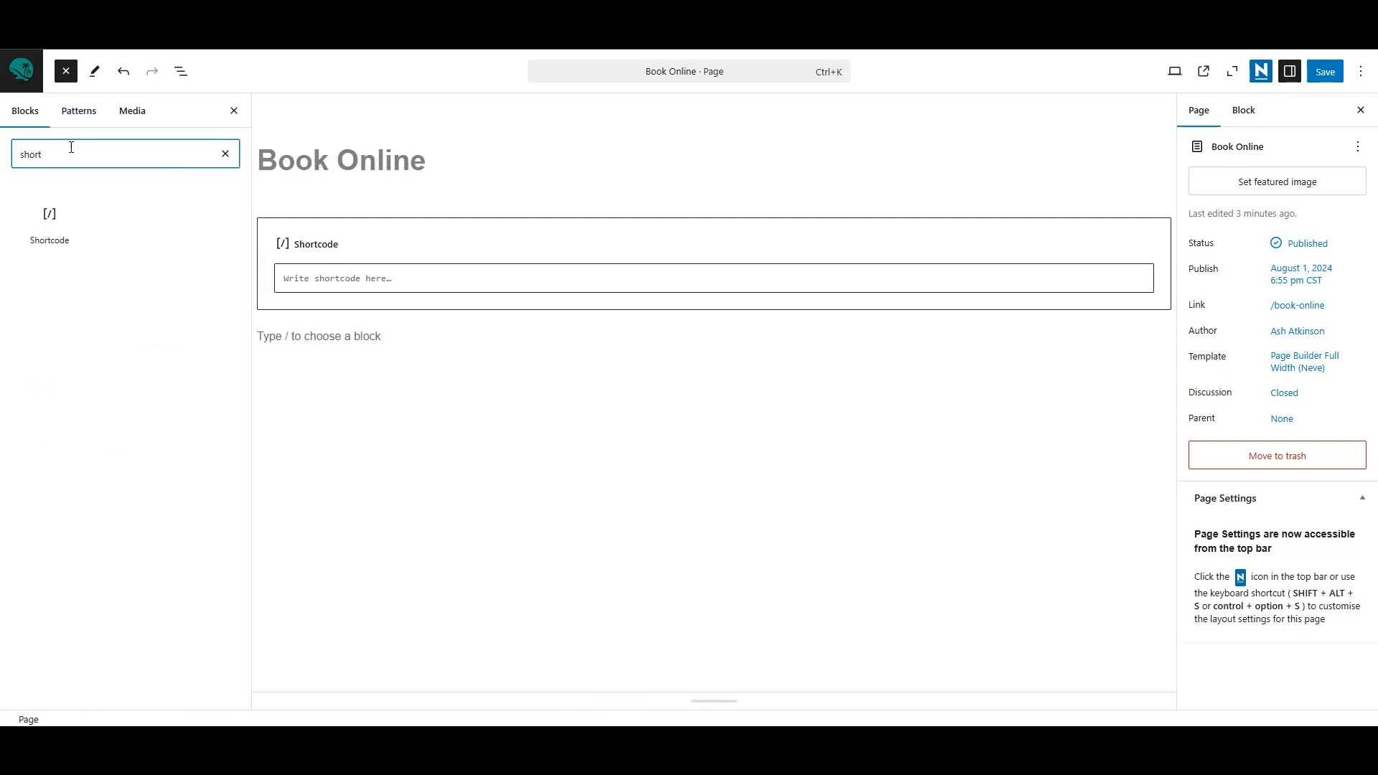
click(51, 242)
click(234, 111)
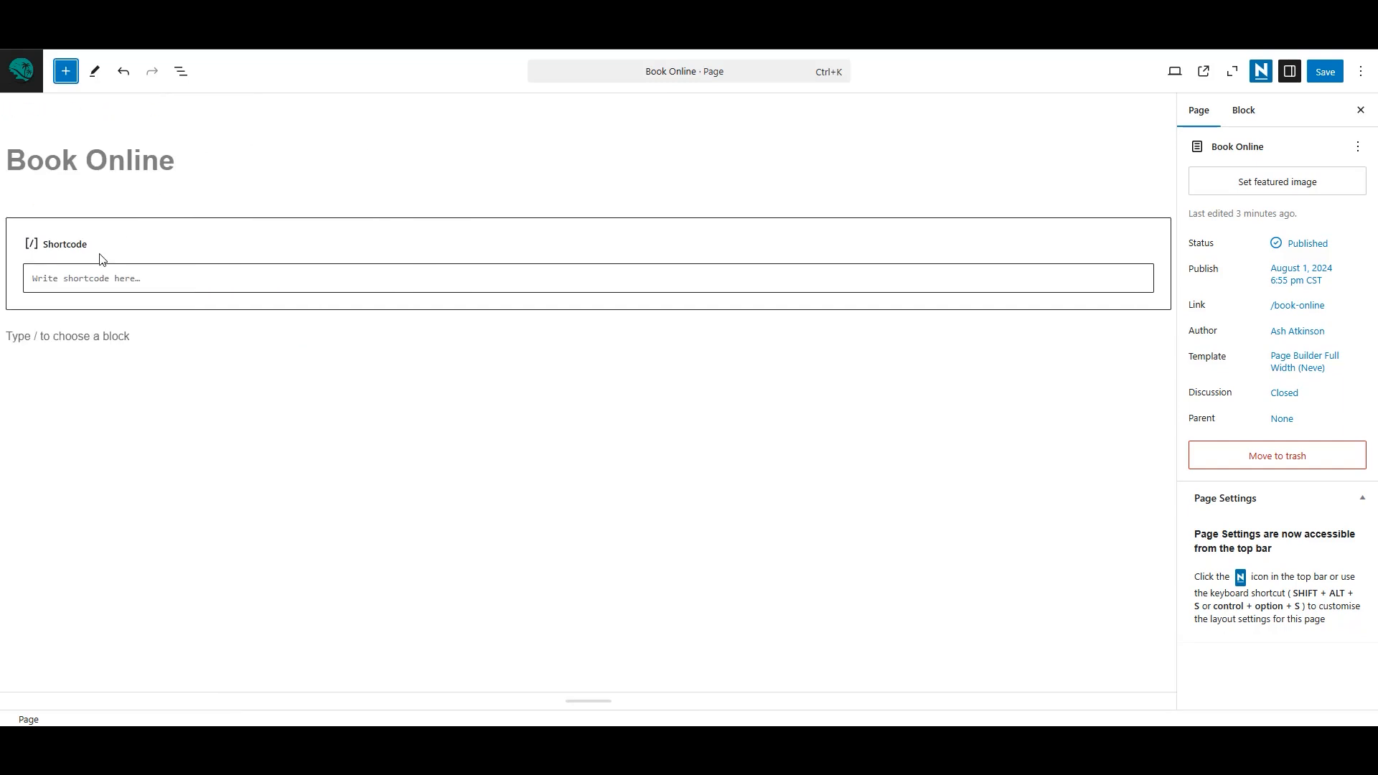
Paste [newbook_online] into the page's Shortcode block, save the page and view it on the site
click(80, 279)
key(ctrl+v)
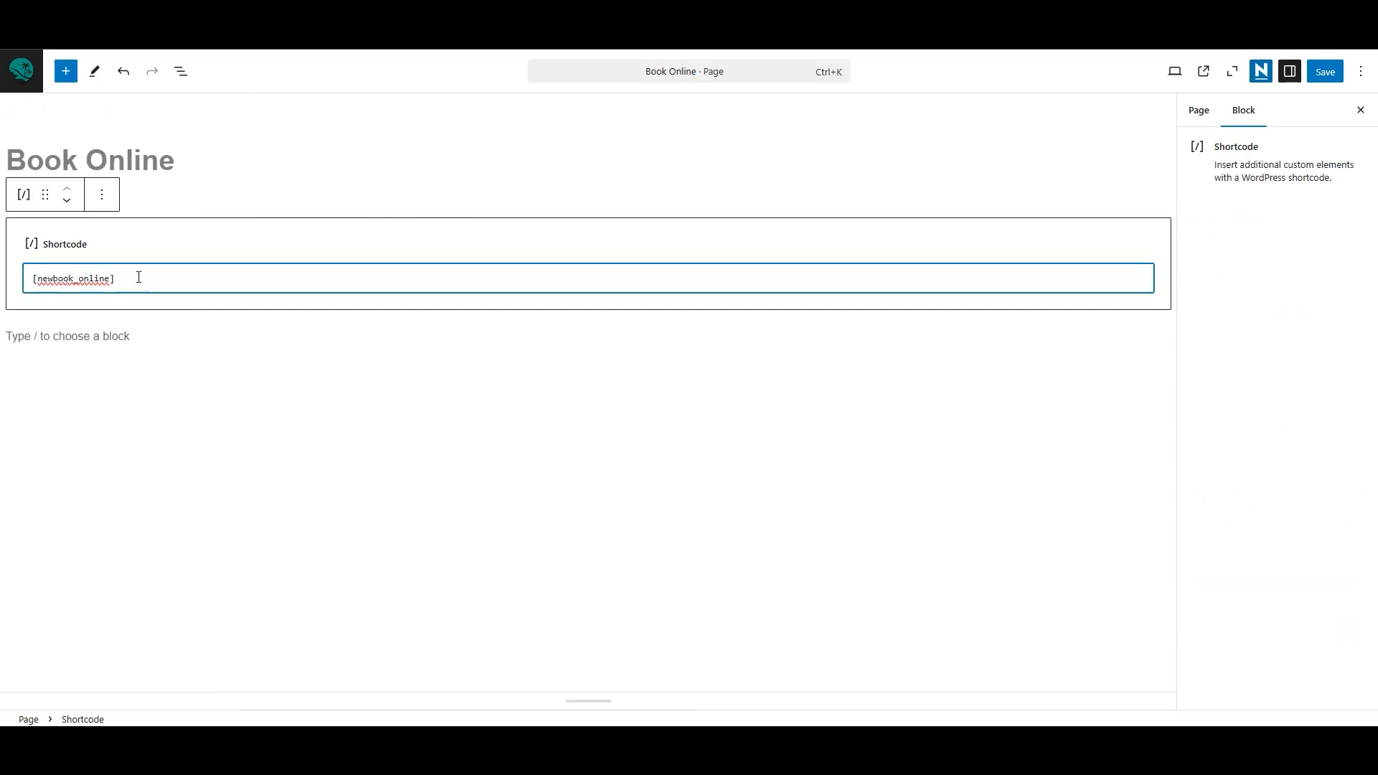
click(1325, 80)
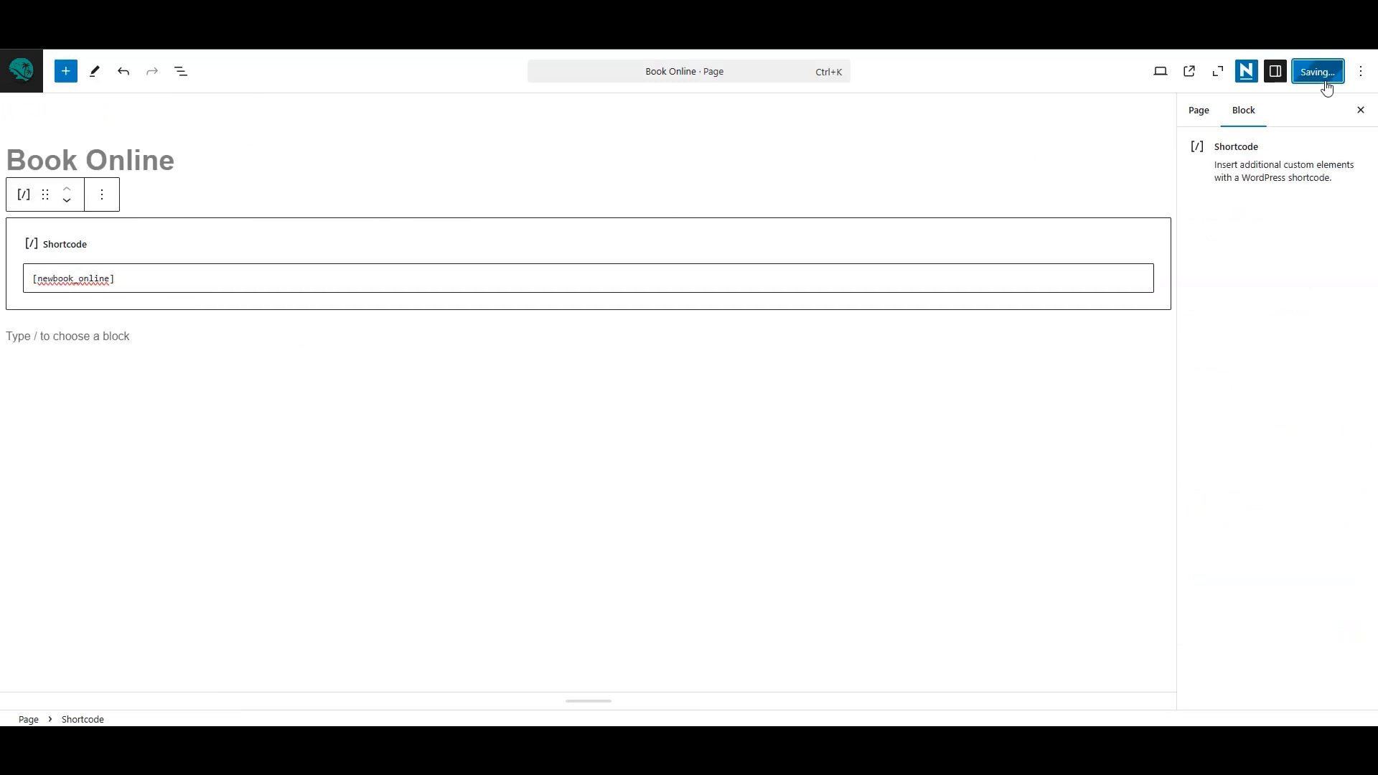
click(1205, 73)
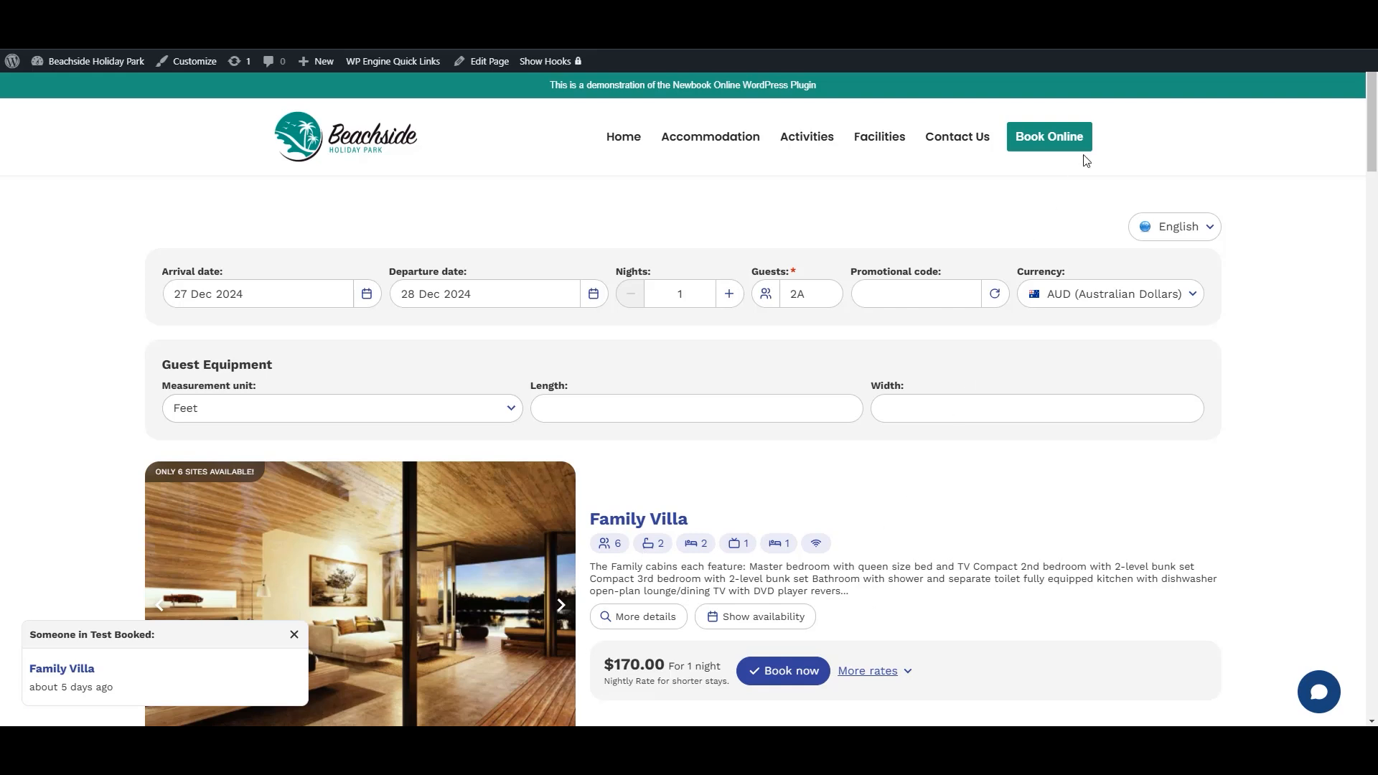
Measure the site header's width, override the Maximum Width with 1140 in Newbook's Newbook Online Setup, save, and reload the booking page
drag(278, 111, 1095, 162)
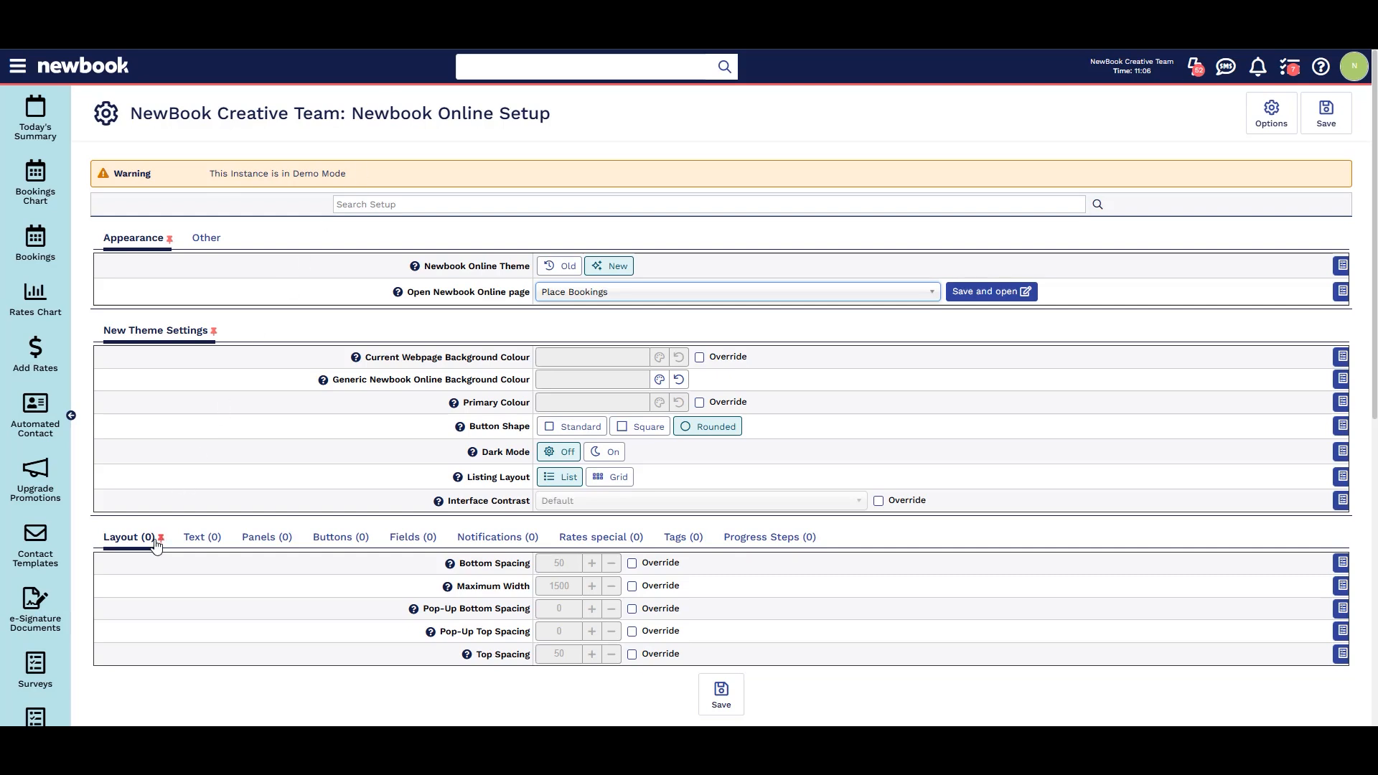
click(631, 586)
double_click(579, 588)
text(1140)
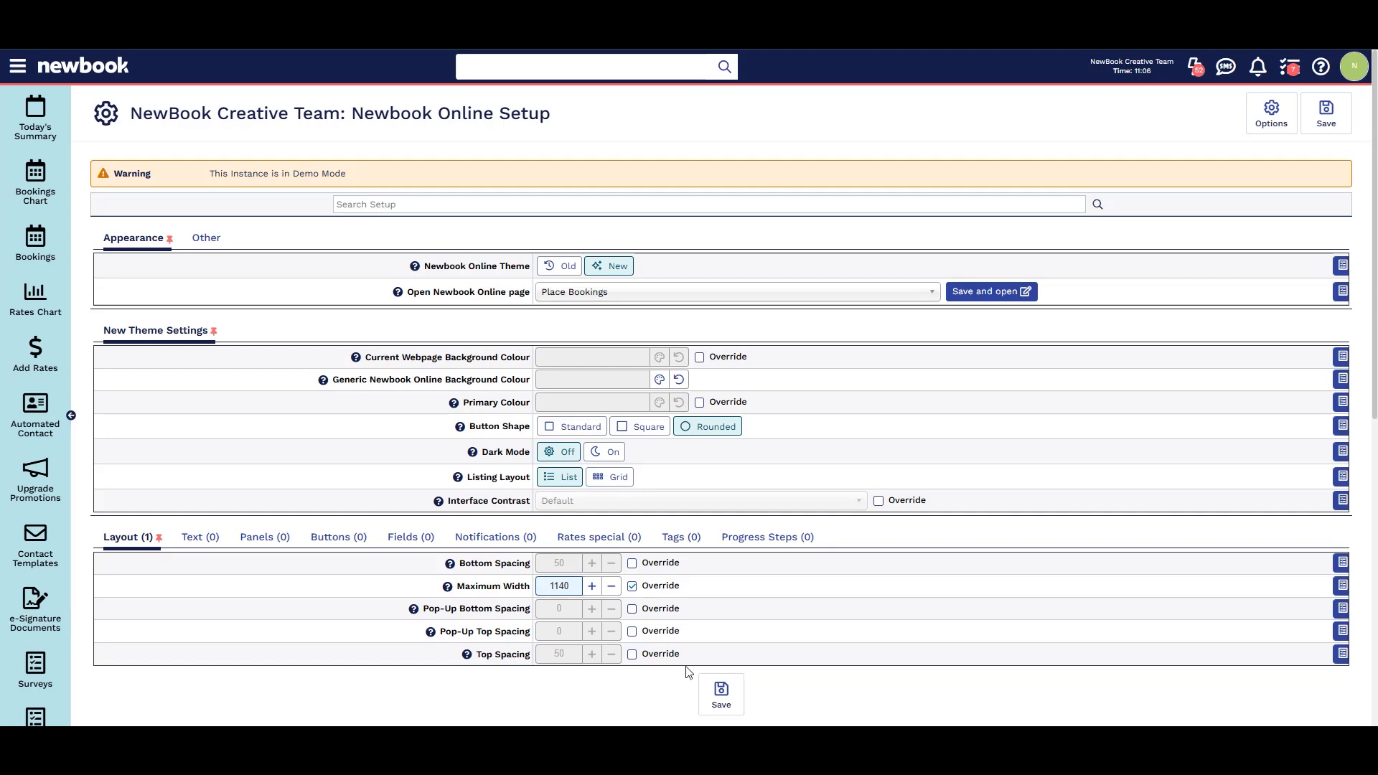
click(721, 695)
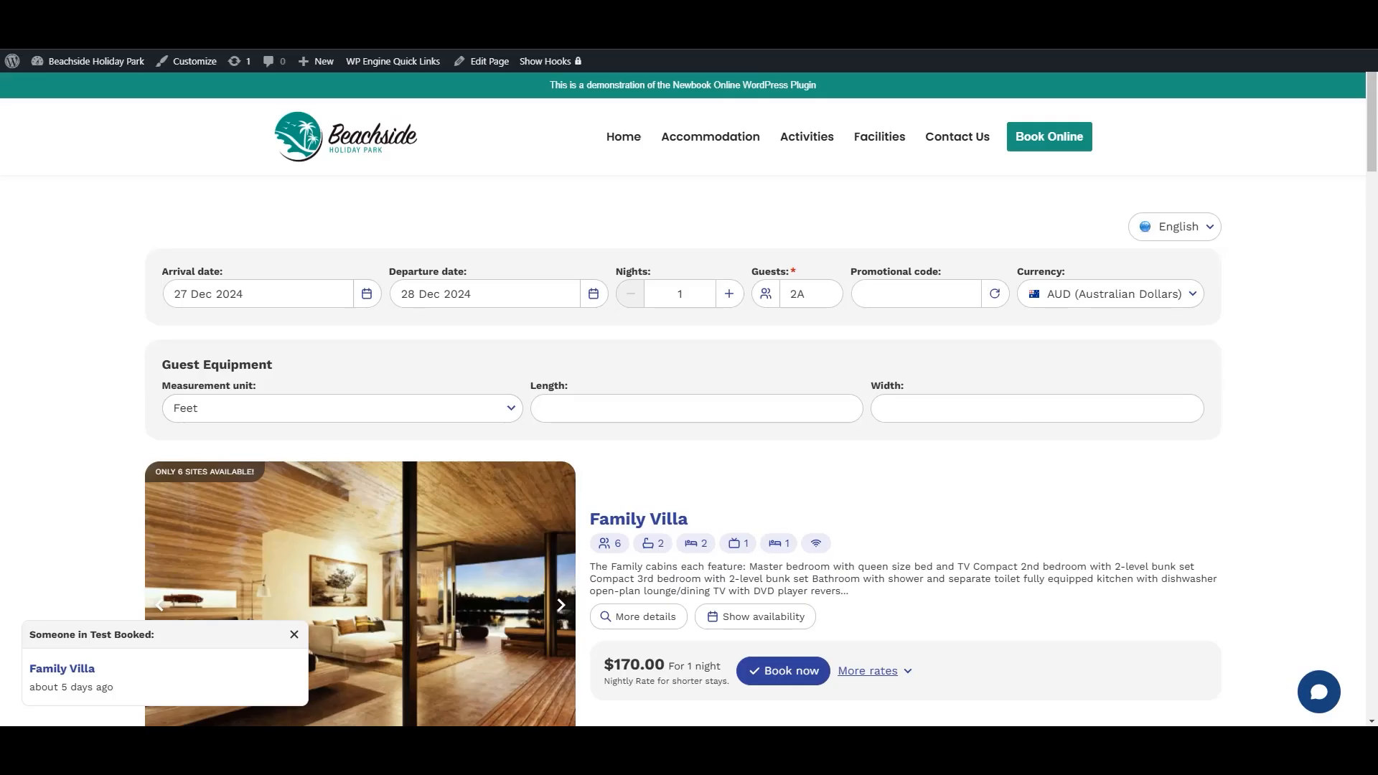
key(F5)
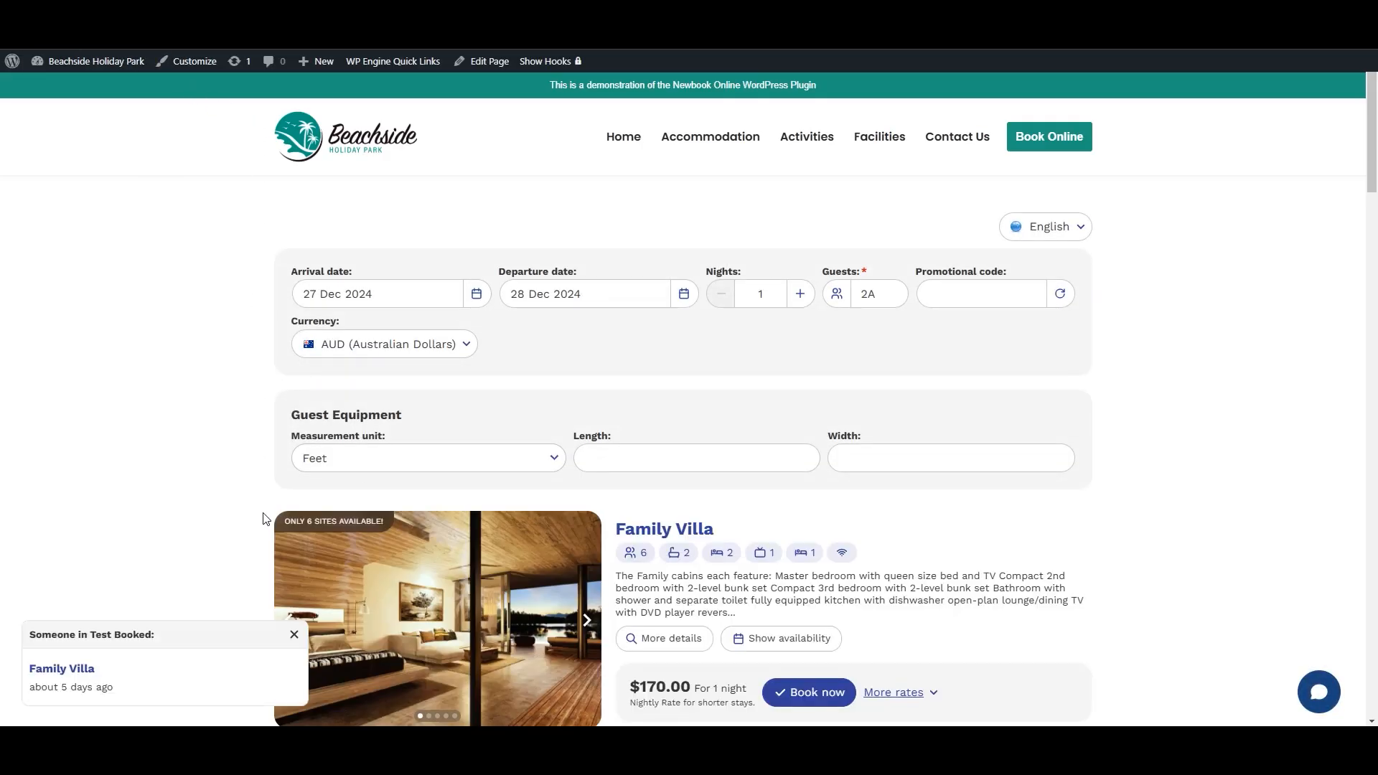
Sample the colour of the header's Book Online button with the colour picker and copy its value
click(1072, 147)
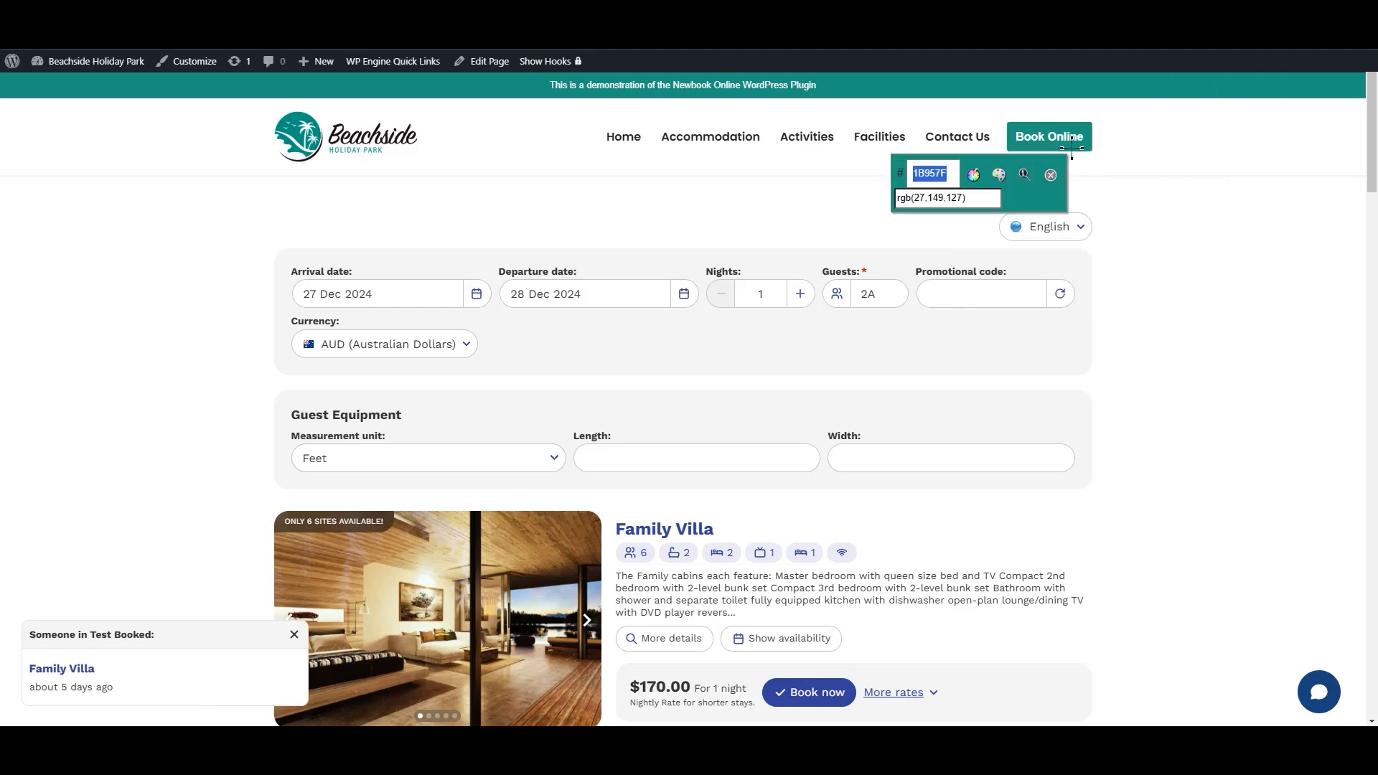
right_click(931, 172)
click(961, 241)
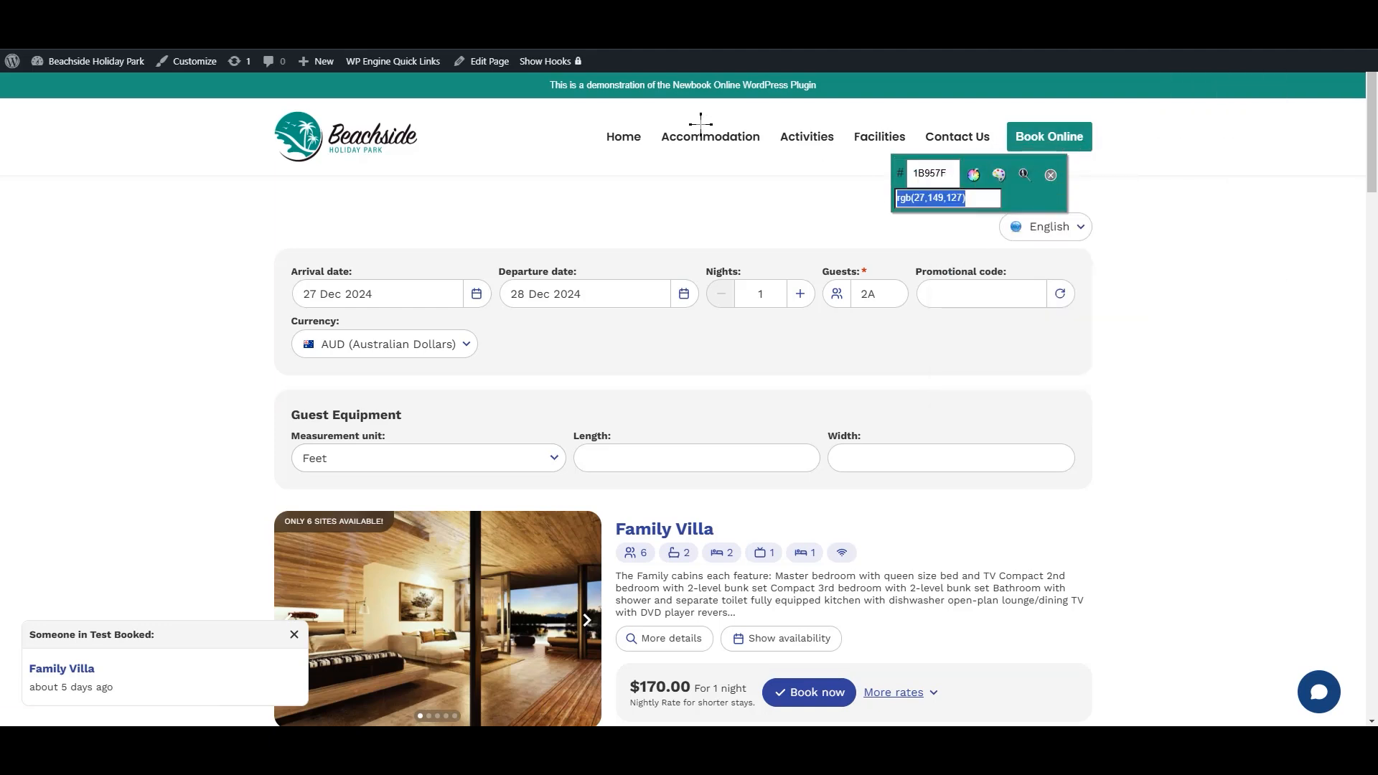
In the Newbook Online Setup, override the Primary Colour with the copied button colour and save the setup
click(438, 6)
click(700, 435)
click(660, 434)
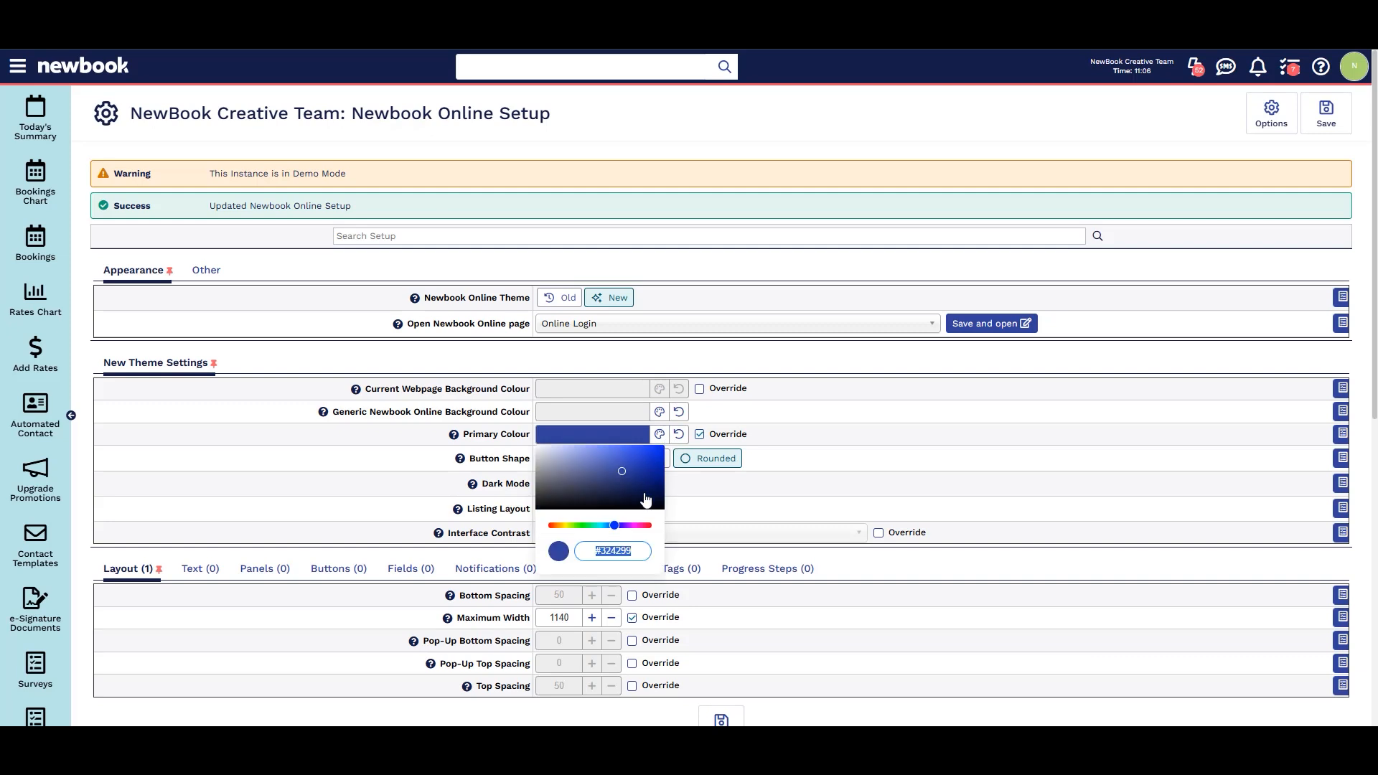
key(BackSpace)
key(ctrl+v)
click(700, 486)
click(720, 716)
Return to the booking page to check its colours and inspect the header's Book Online button
click(770, 6)
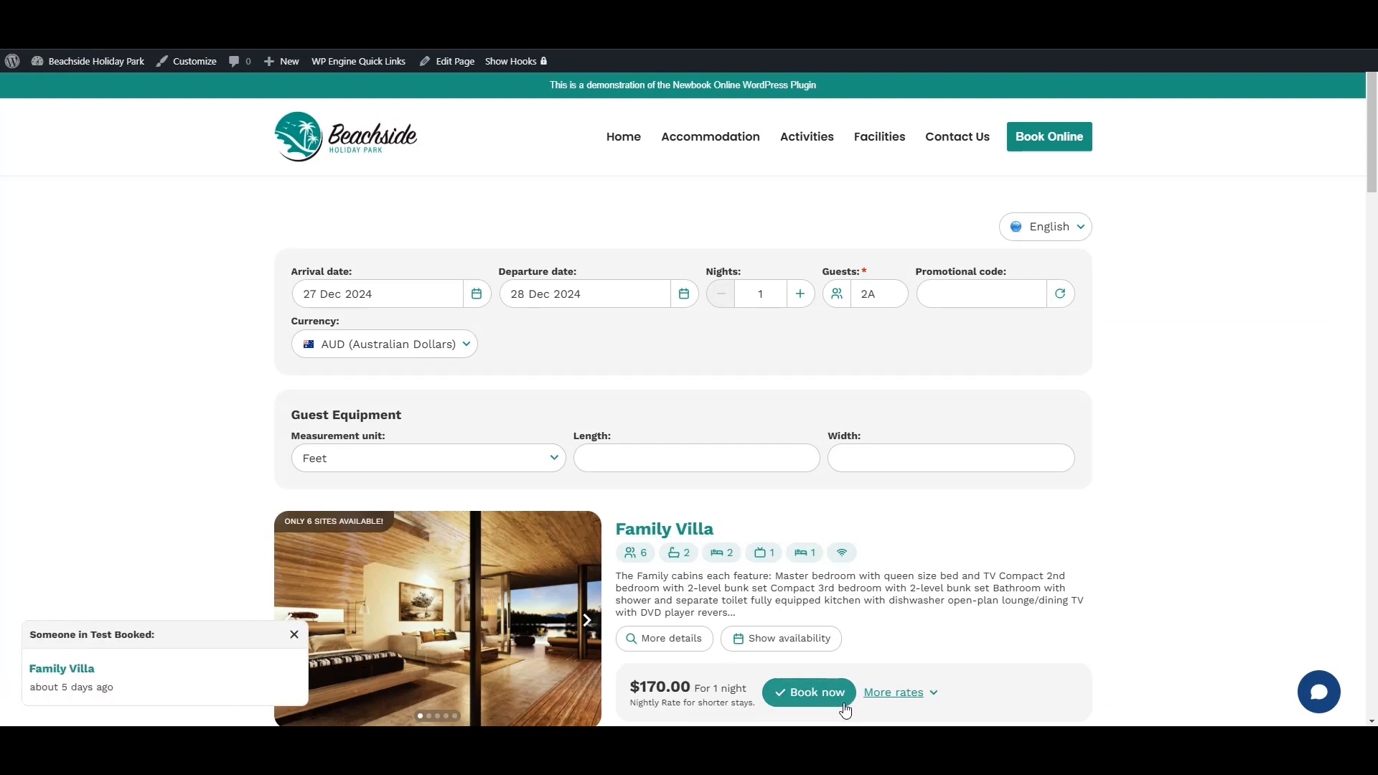
right_click(1023, 154)
click(1105, 321)
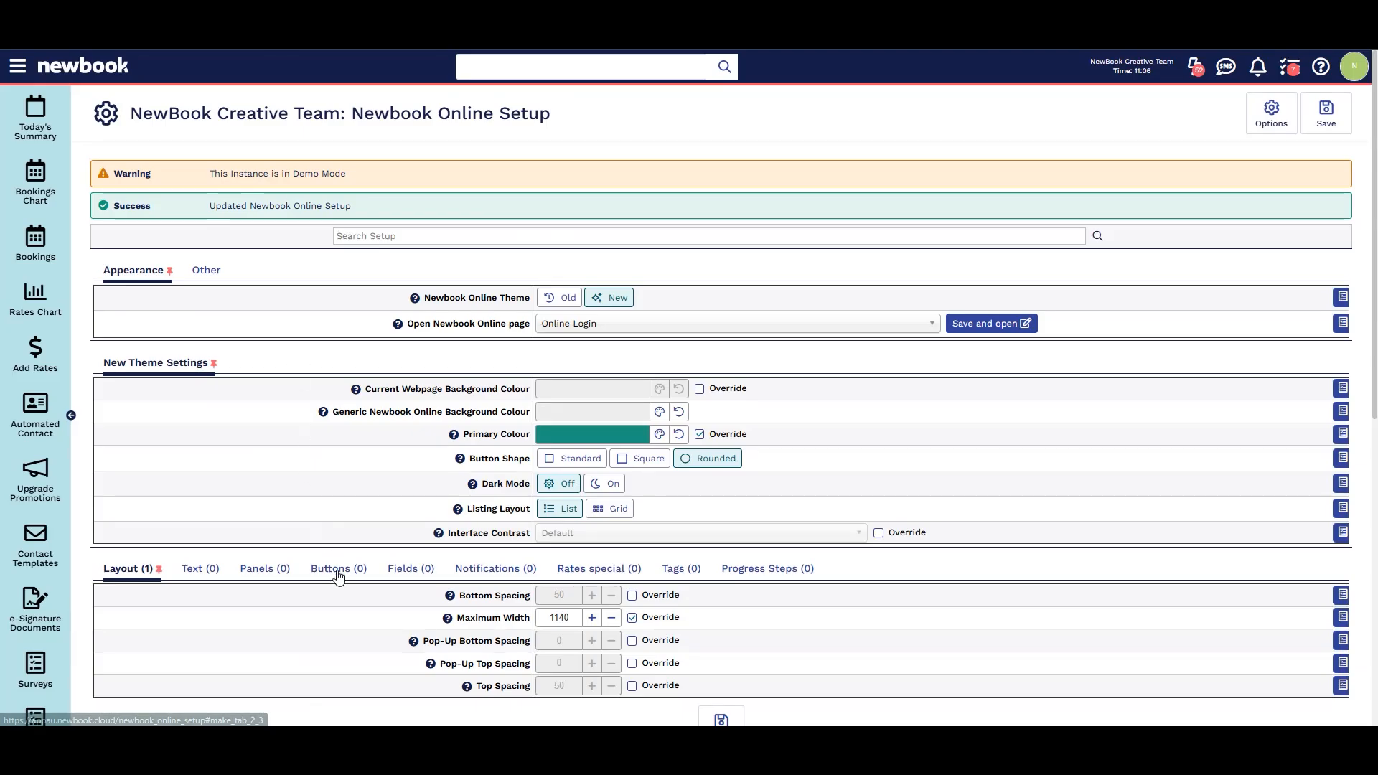
In the Newbook Online Setup's button settings, override the Corner Radius with 4
click(339, 568)
scroll(339, 571, down, 2)
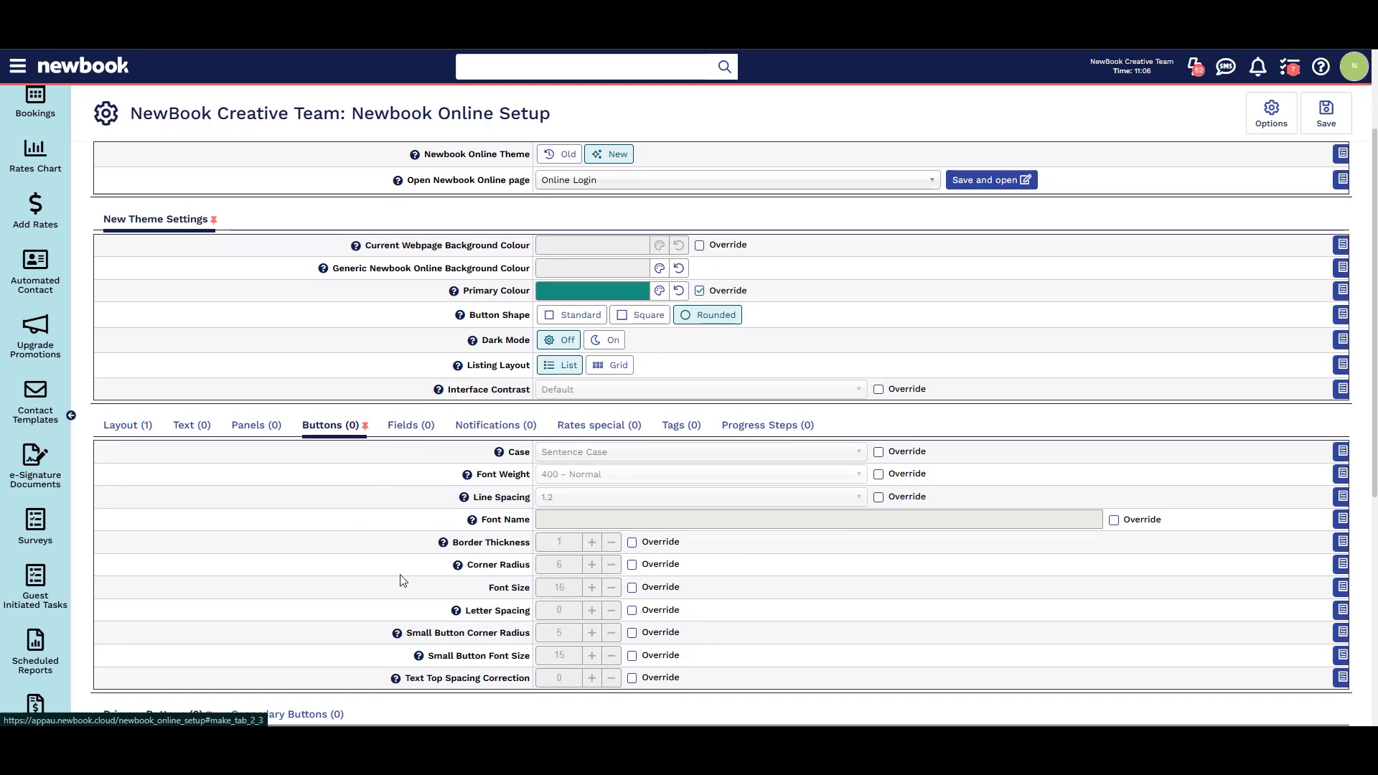
click(631, 565)
click(611, 566)
click(614, 568)
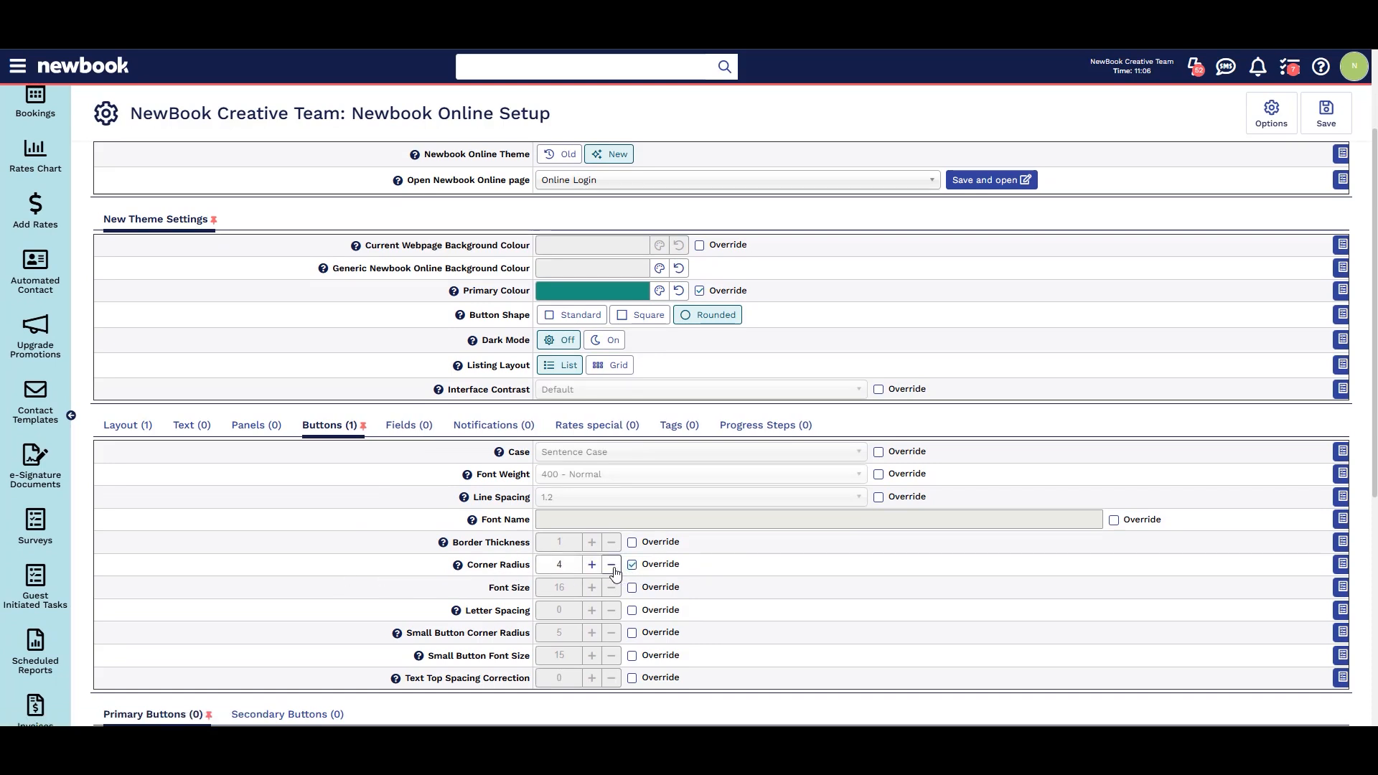
Set both the Corner Radius and the overridden Small Button Corner Radius to 3, save the setup, and check the Family Villa heading on the booking page
click(633, 634)
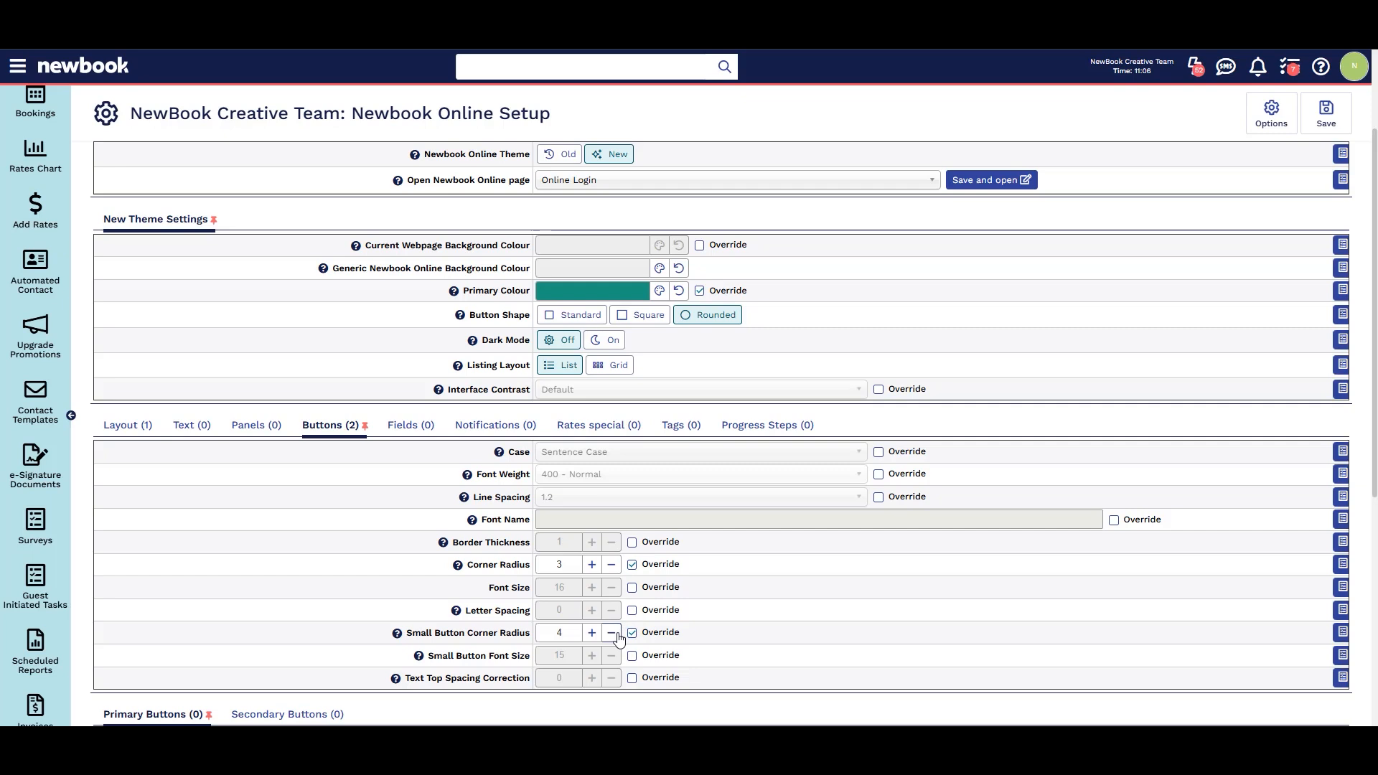
click(1326, 112)
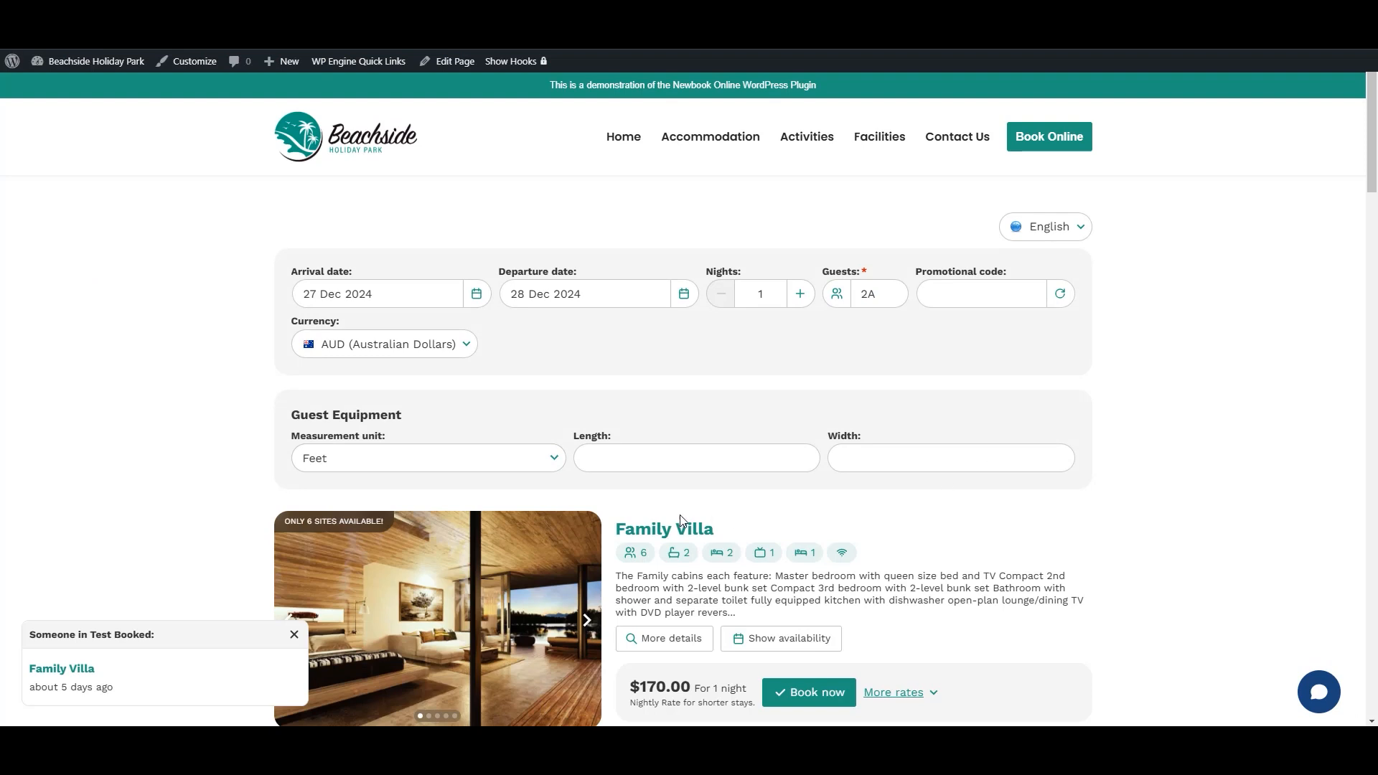
drag(615, 531, 740, 535)
click(739, 535)
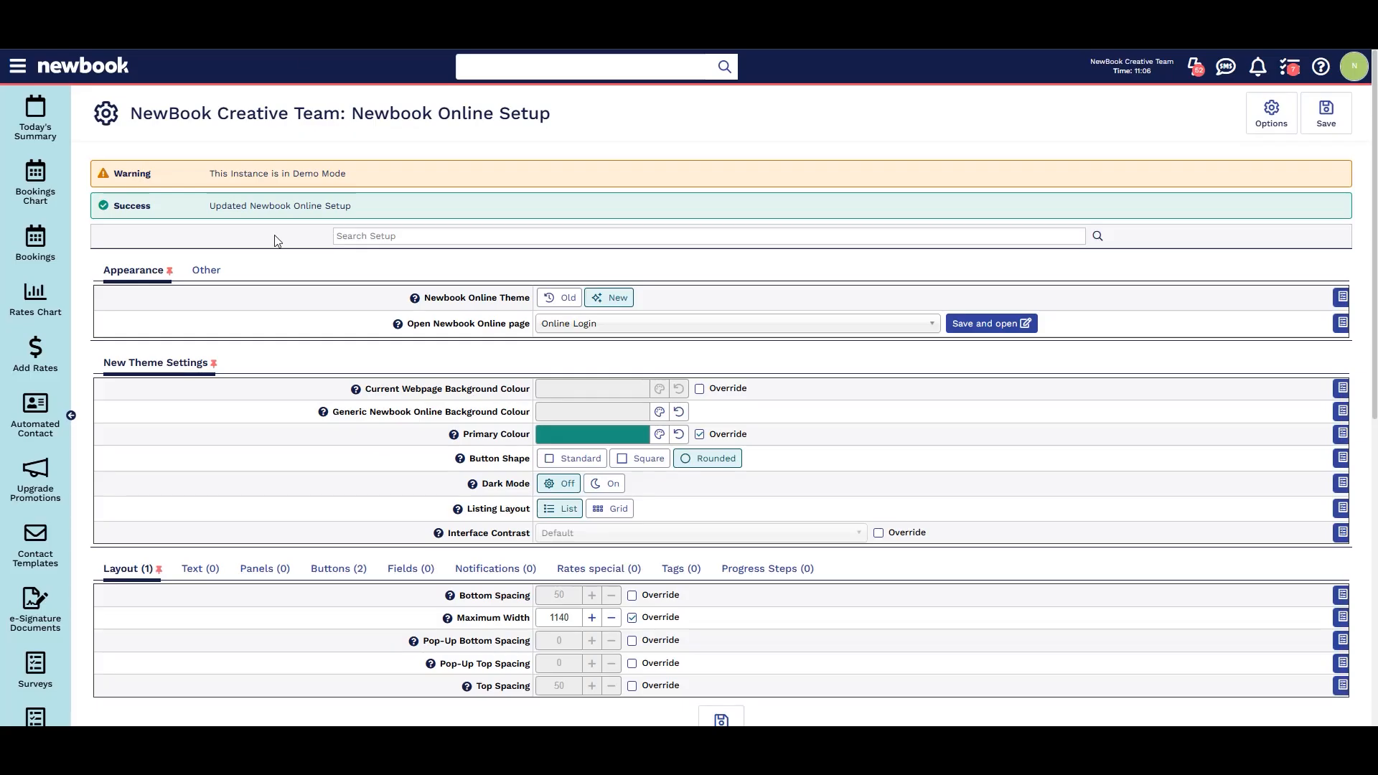
In the Newbook Online Setup's text settings, override the headings' Font Colour with near-black #030202 and save the setup
click(204, 570)
scroll(213, 646, down, 3)
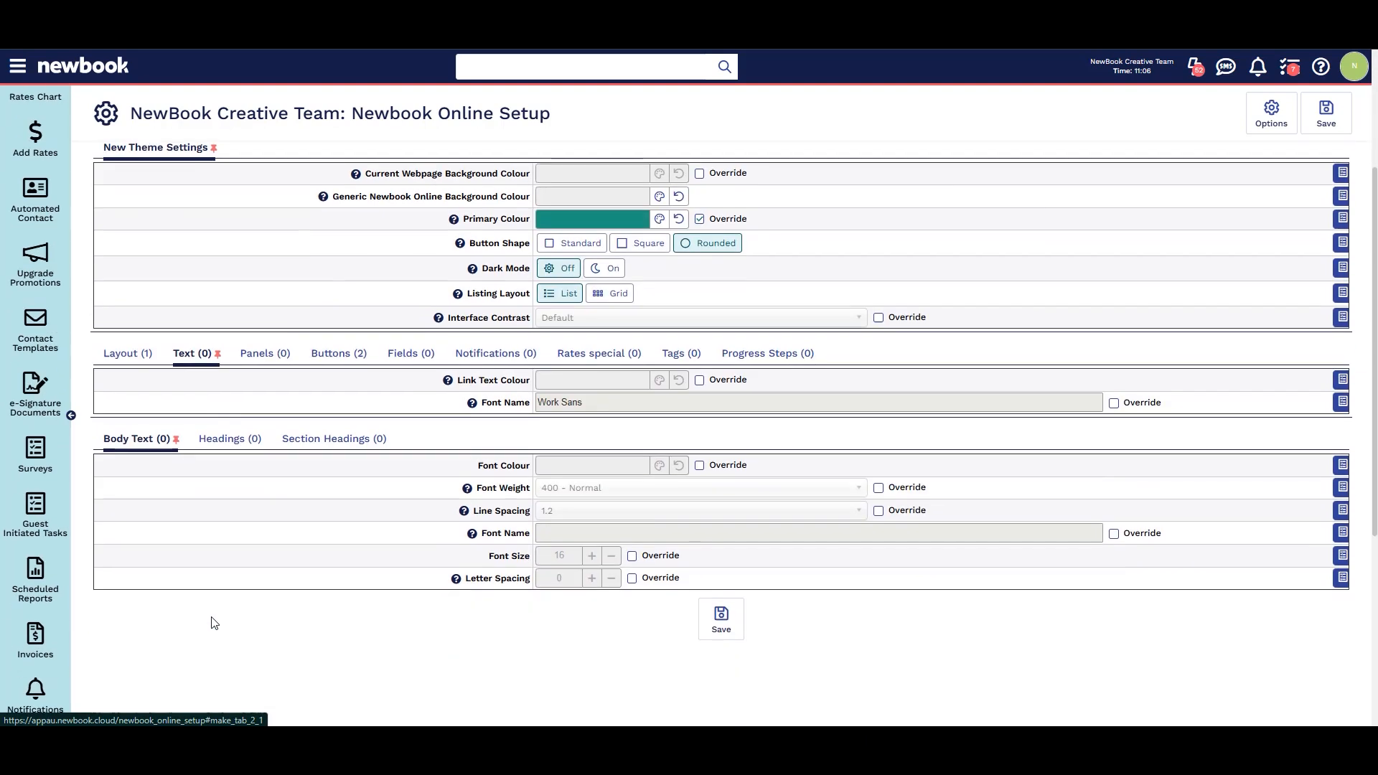
click(218, 439)
click(699, 467)
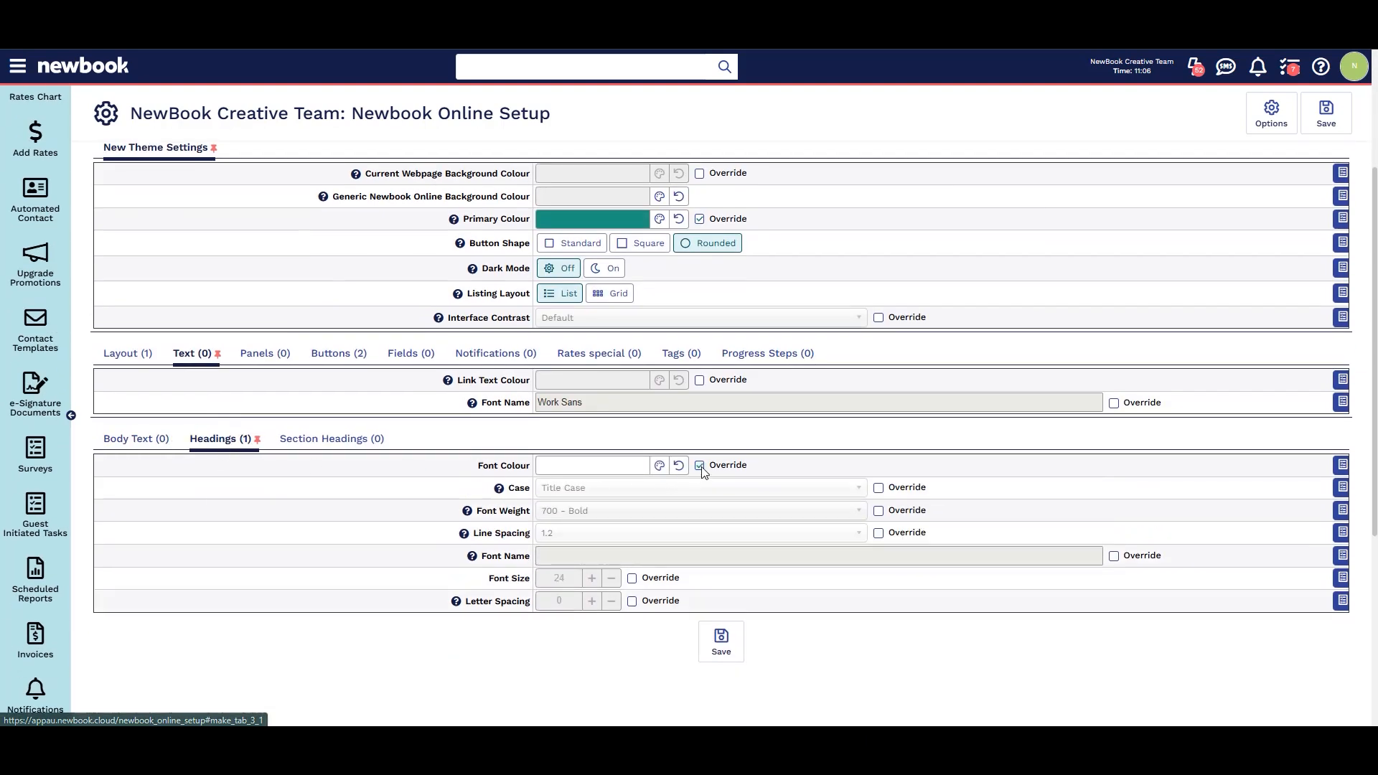
click(660, 465)
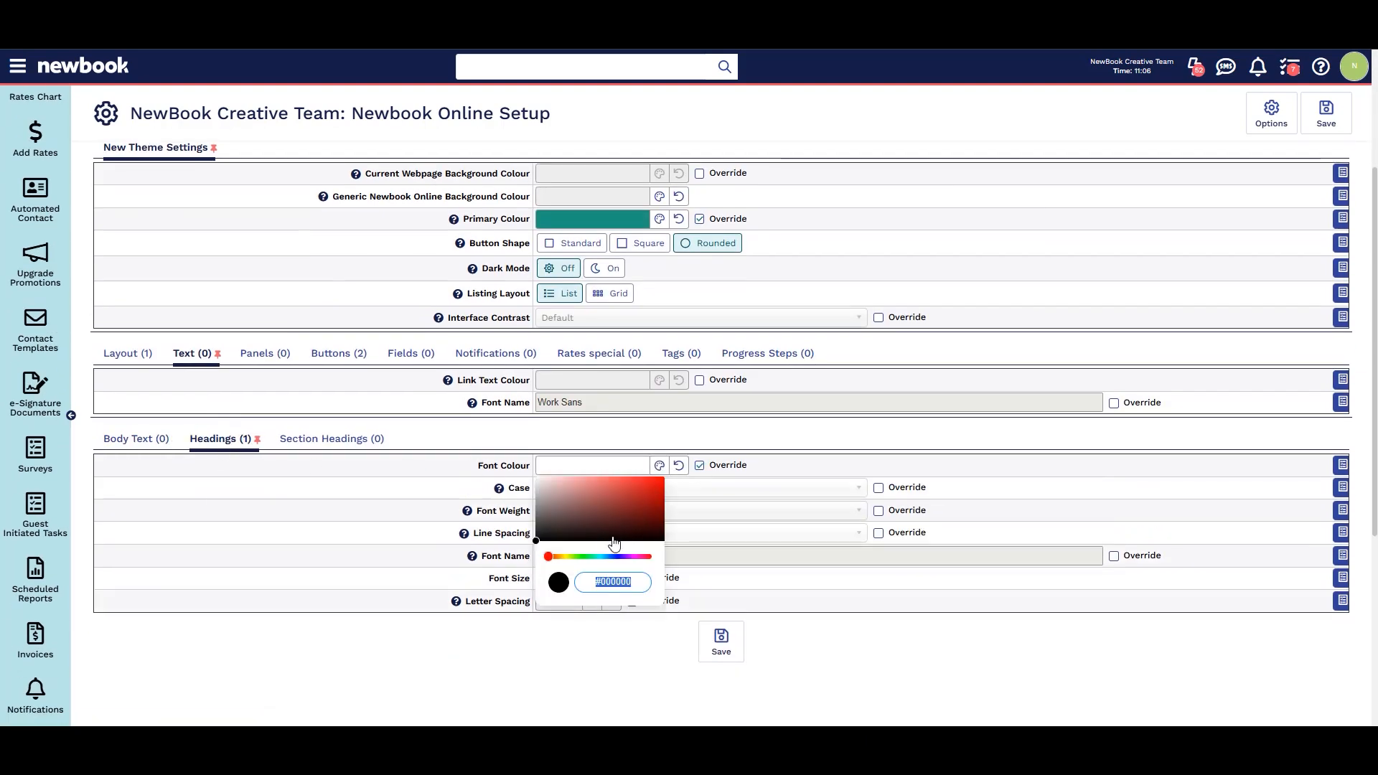
click(538, 539)
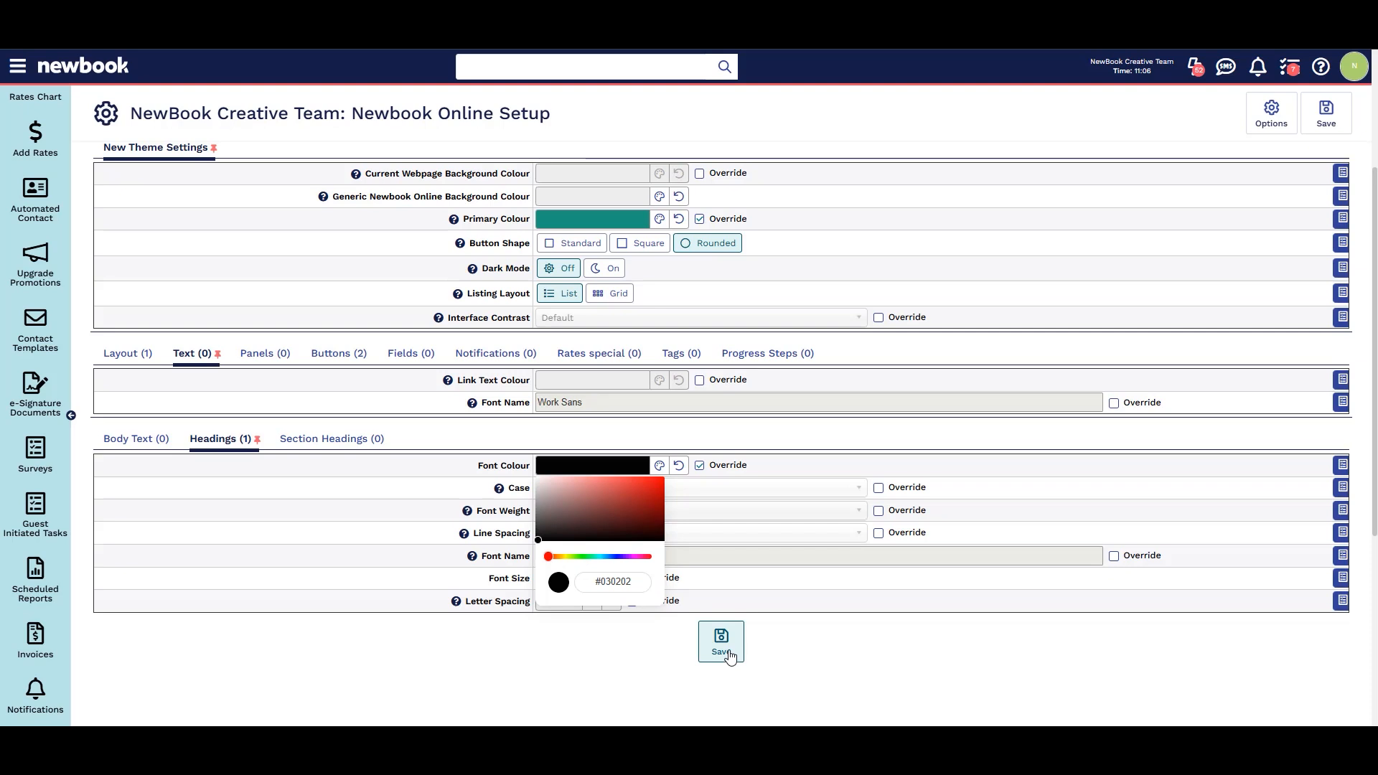
click(721, 649)
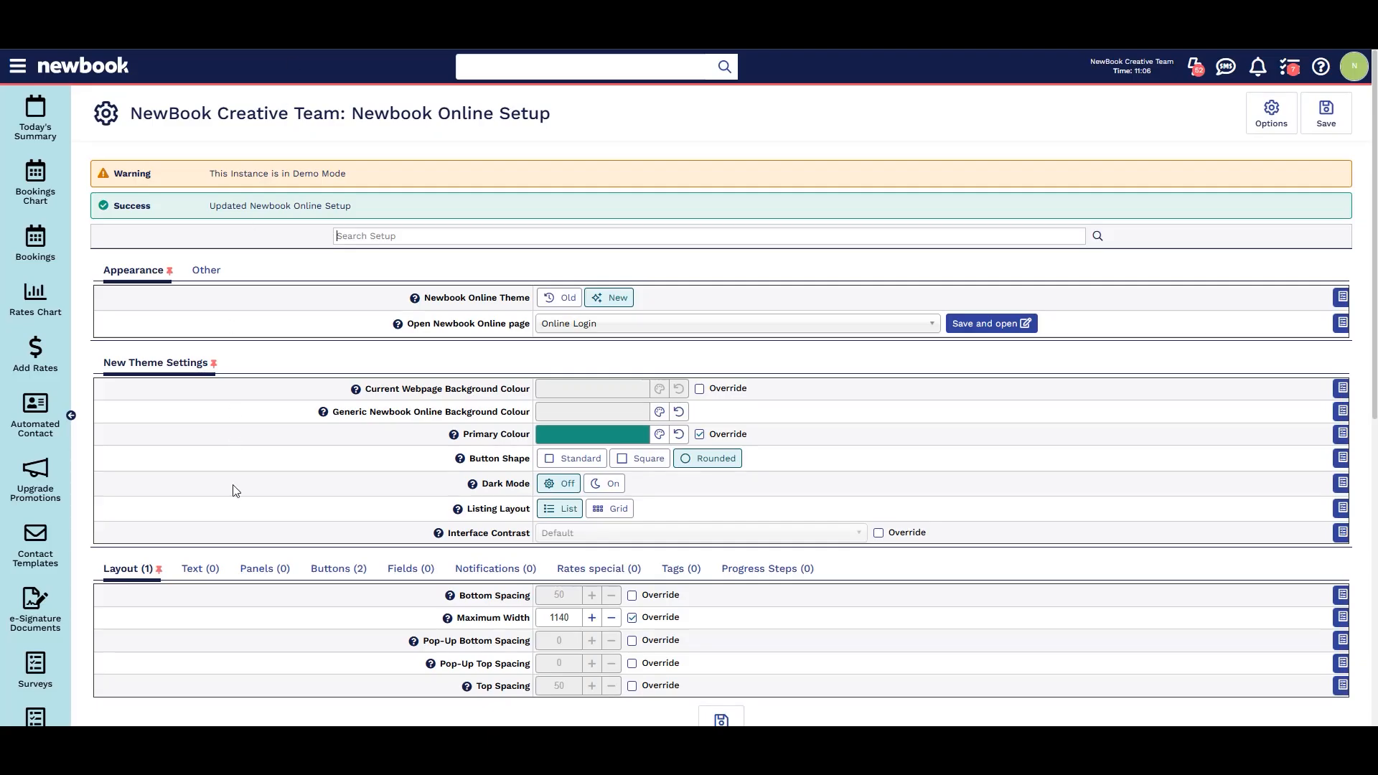
Override the general text Font Name with Poppins and save the setup
click(211, 572)
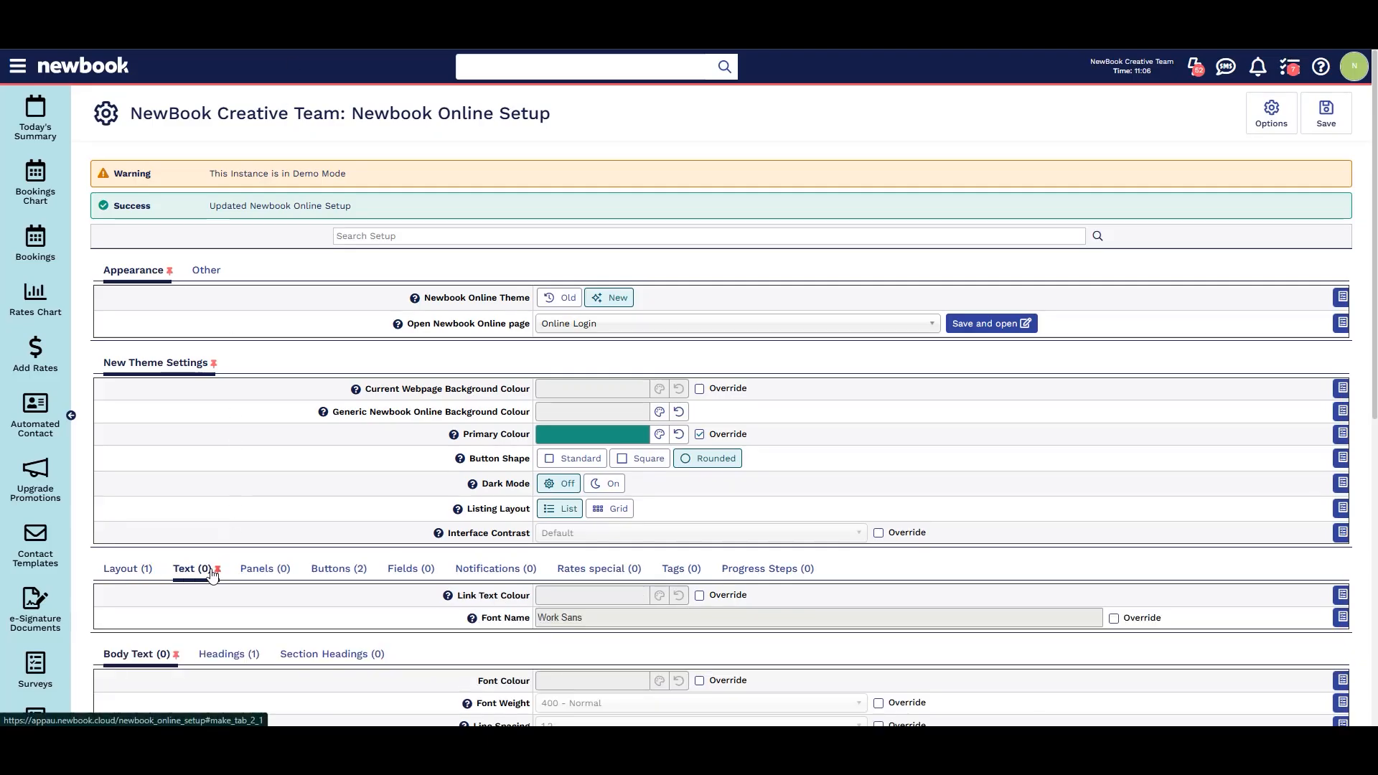
click(1119, 620)
drag(657, 620, 523, 628)
text(Poppins)
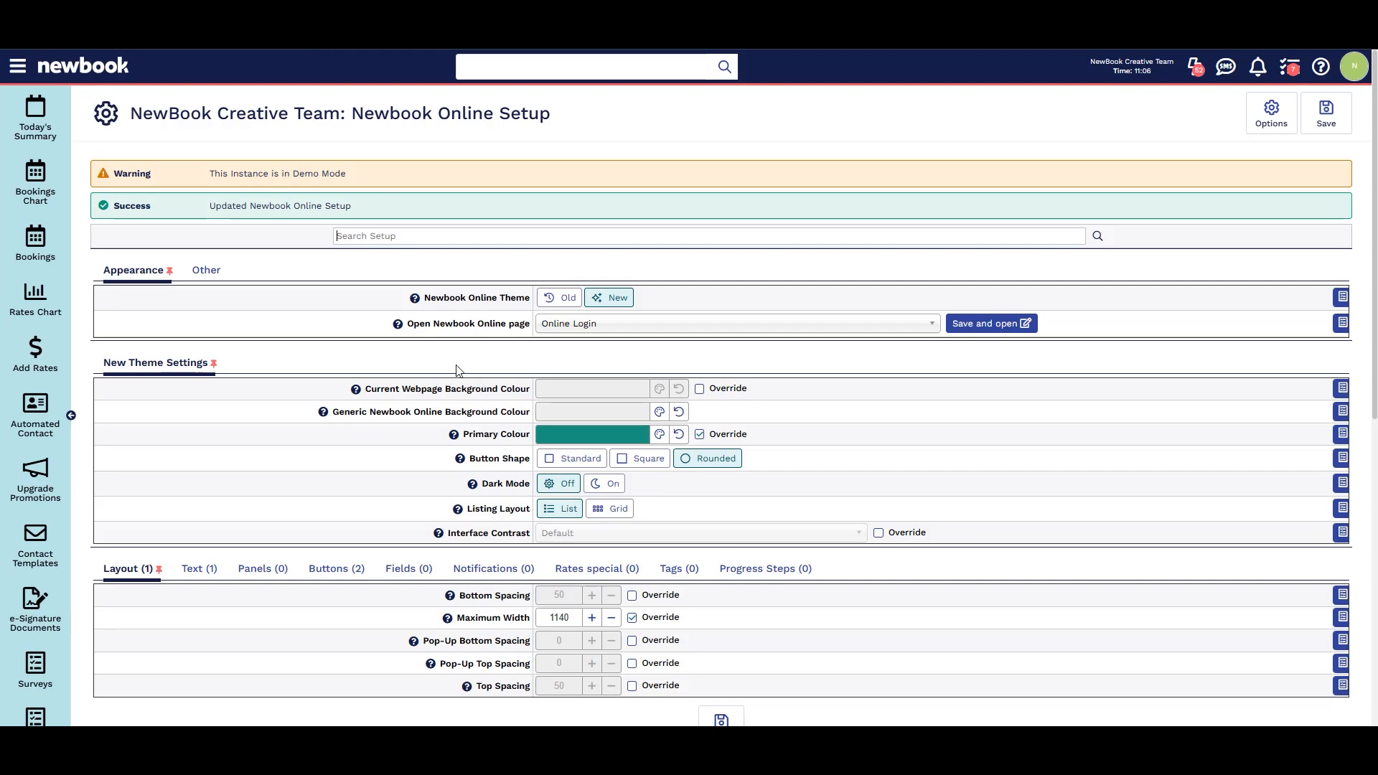
Try the Grid listing layout, save the setup, and switch the Listing Layout back to List
drag(469, 511, 531, 511)
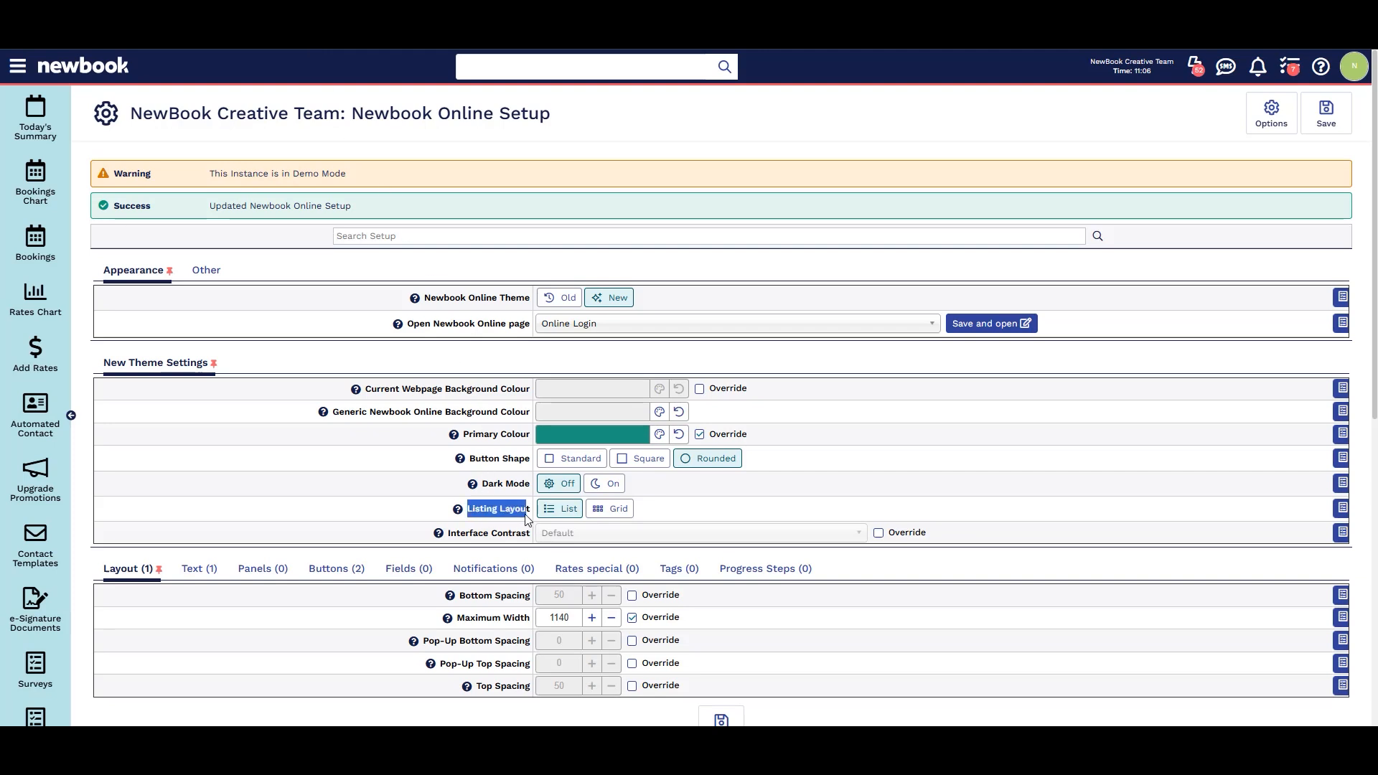
click(613, 511)
click(721, 719)
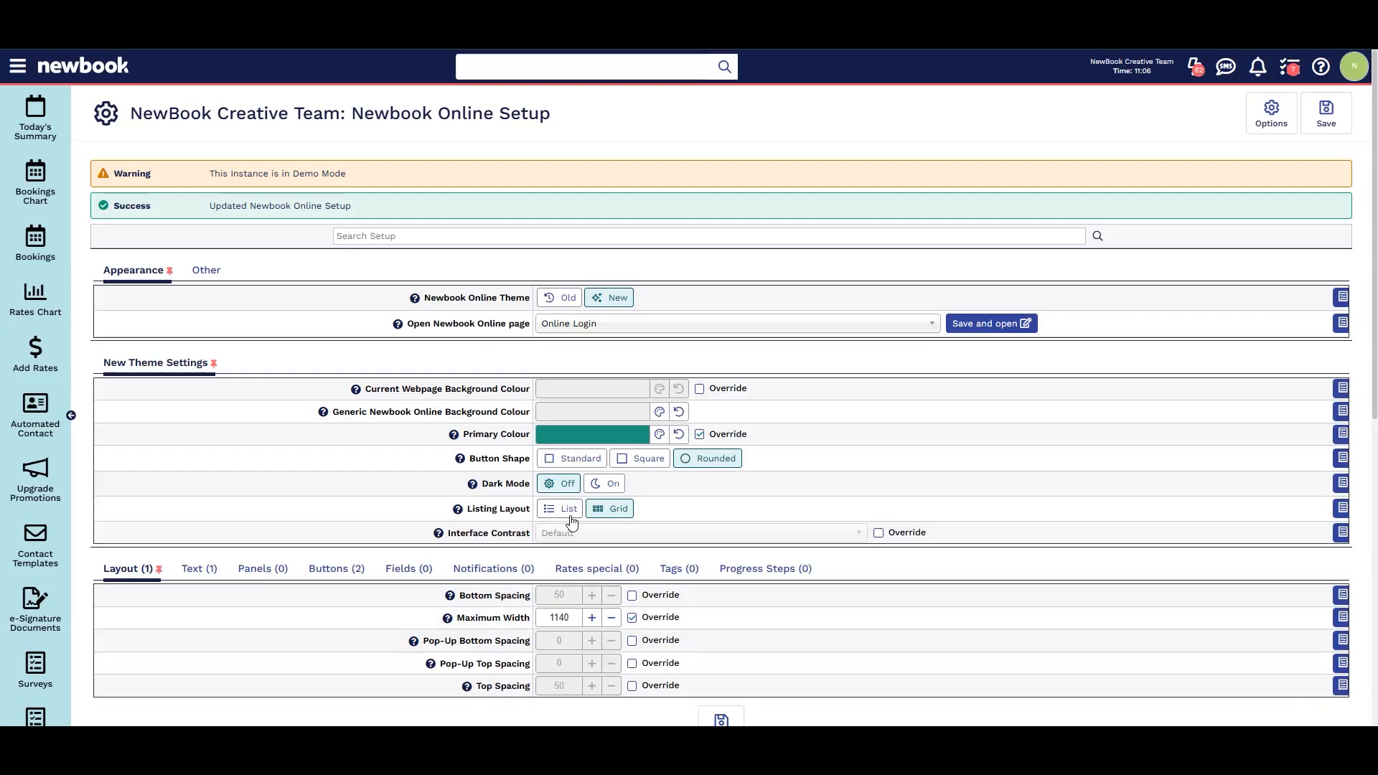
click(567, 509)
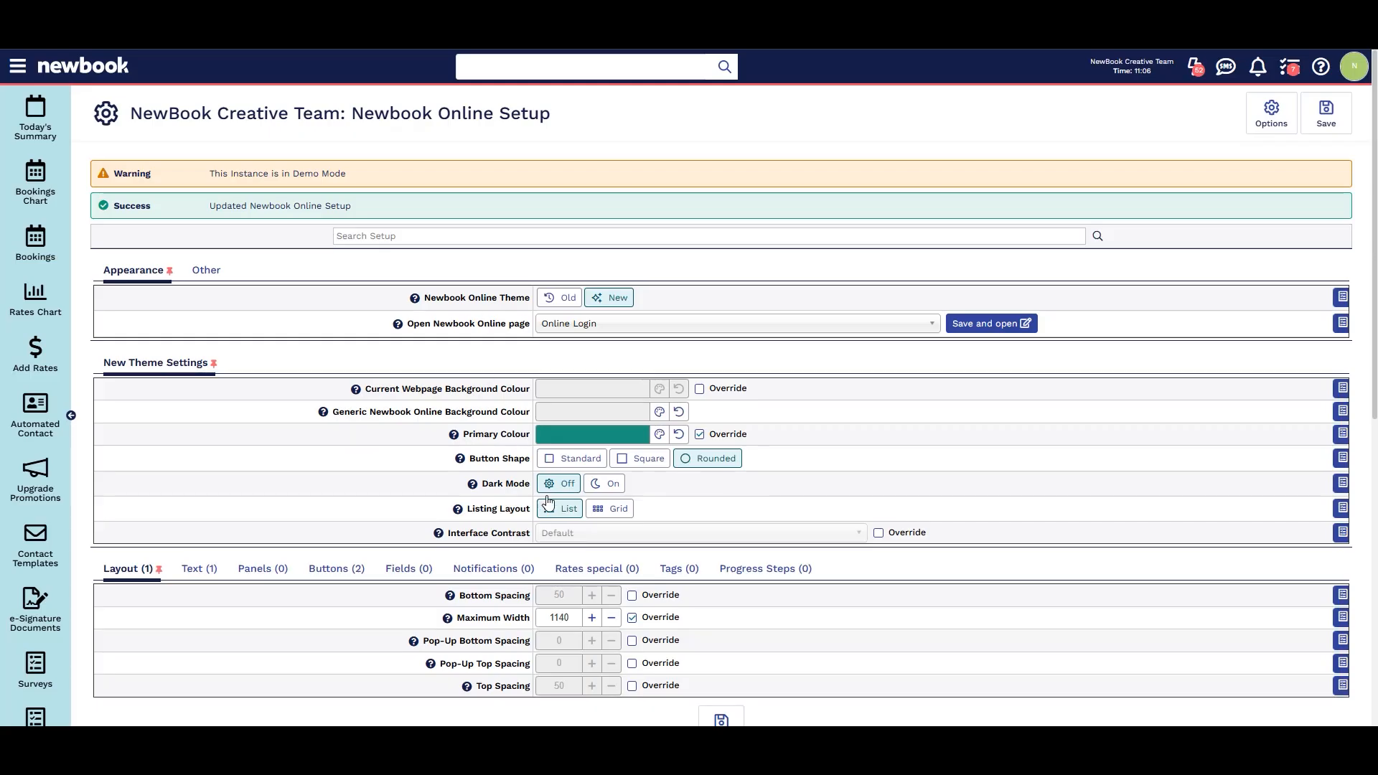
Override the layout's Top Spacing with 25, save the setup, and reload the booking page
click(632, 685)
click(570, 685)
drag(571, 685, 547, 685)
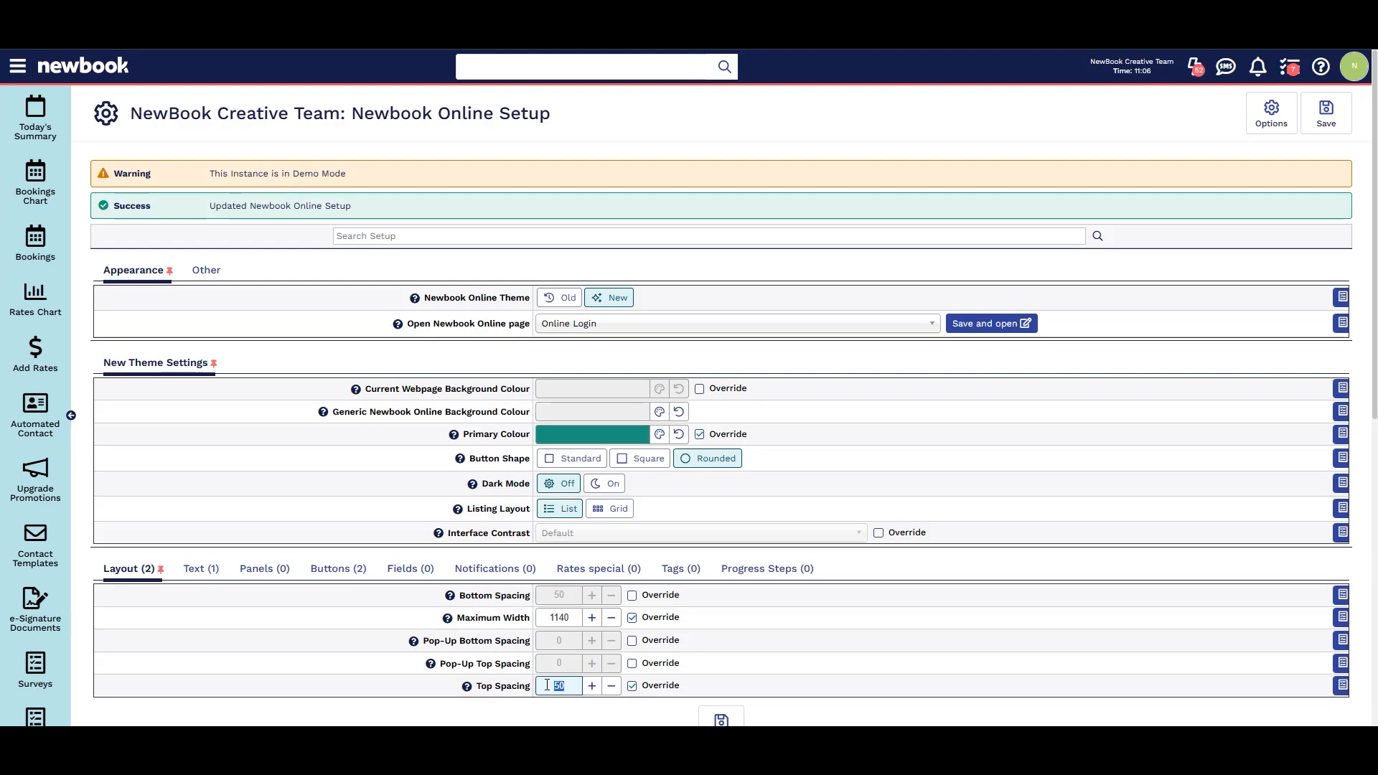
click(713, 719)
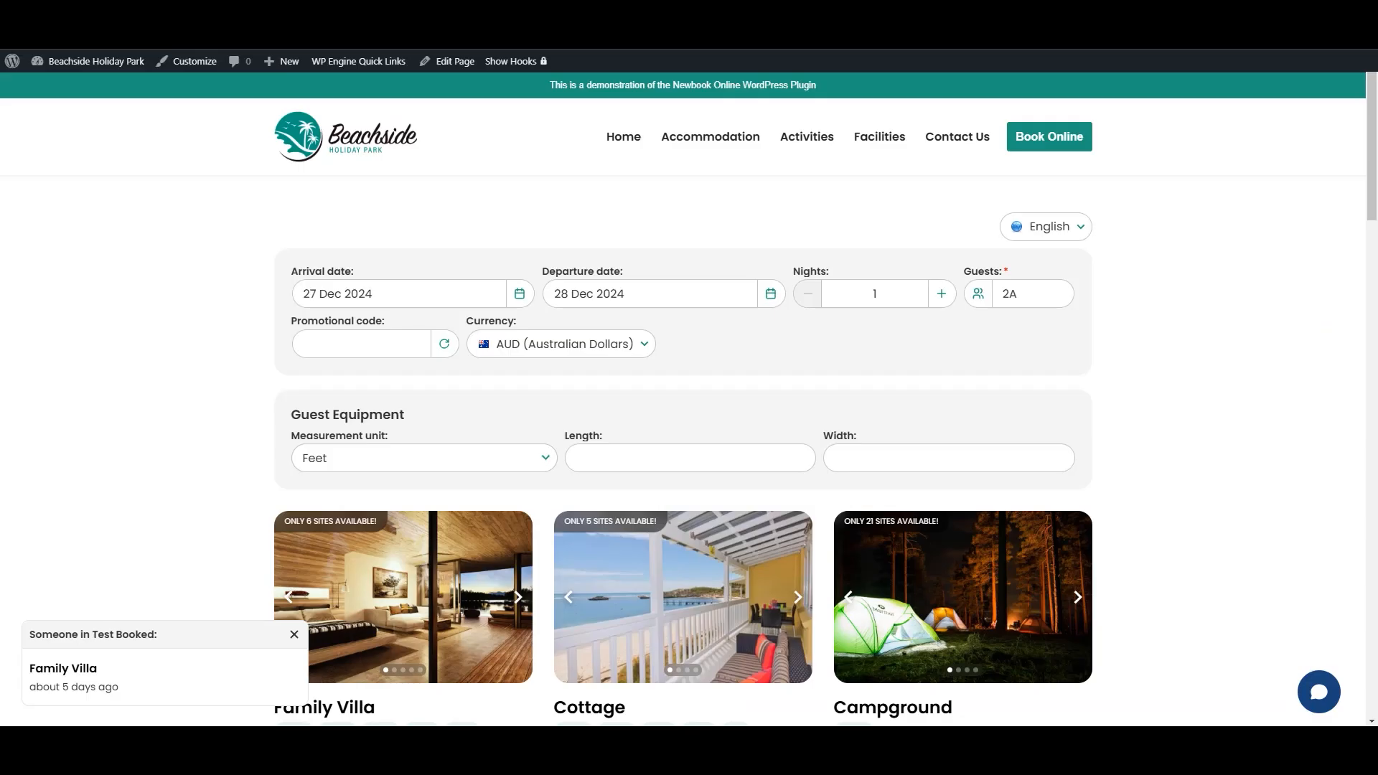
click(78, 36)
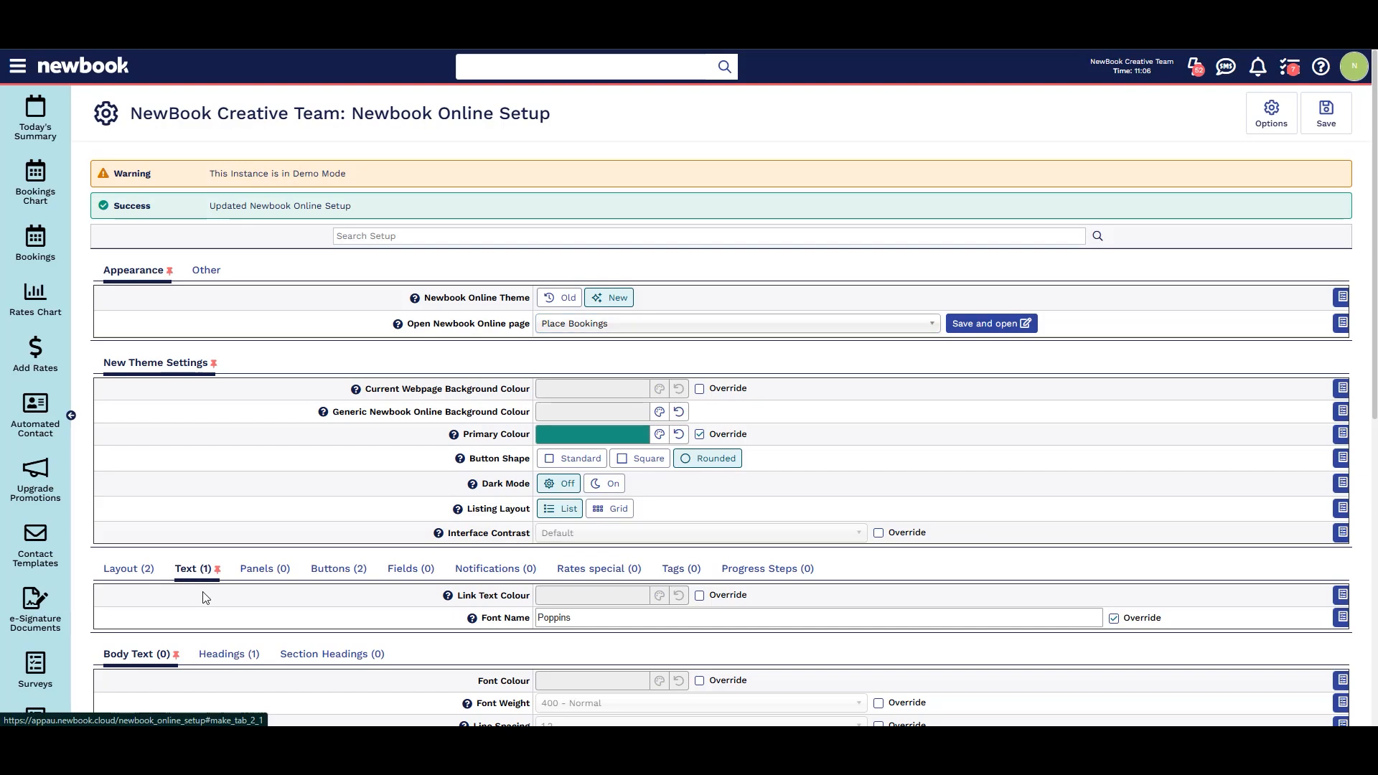
Examine the override options for headings, including Font Weight, and those for primary and secondary buttons in the Newbook Online Setup
click(225, 660)
scroll(223, 657, down, 2)
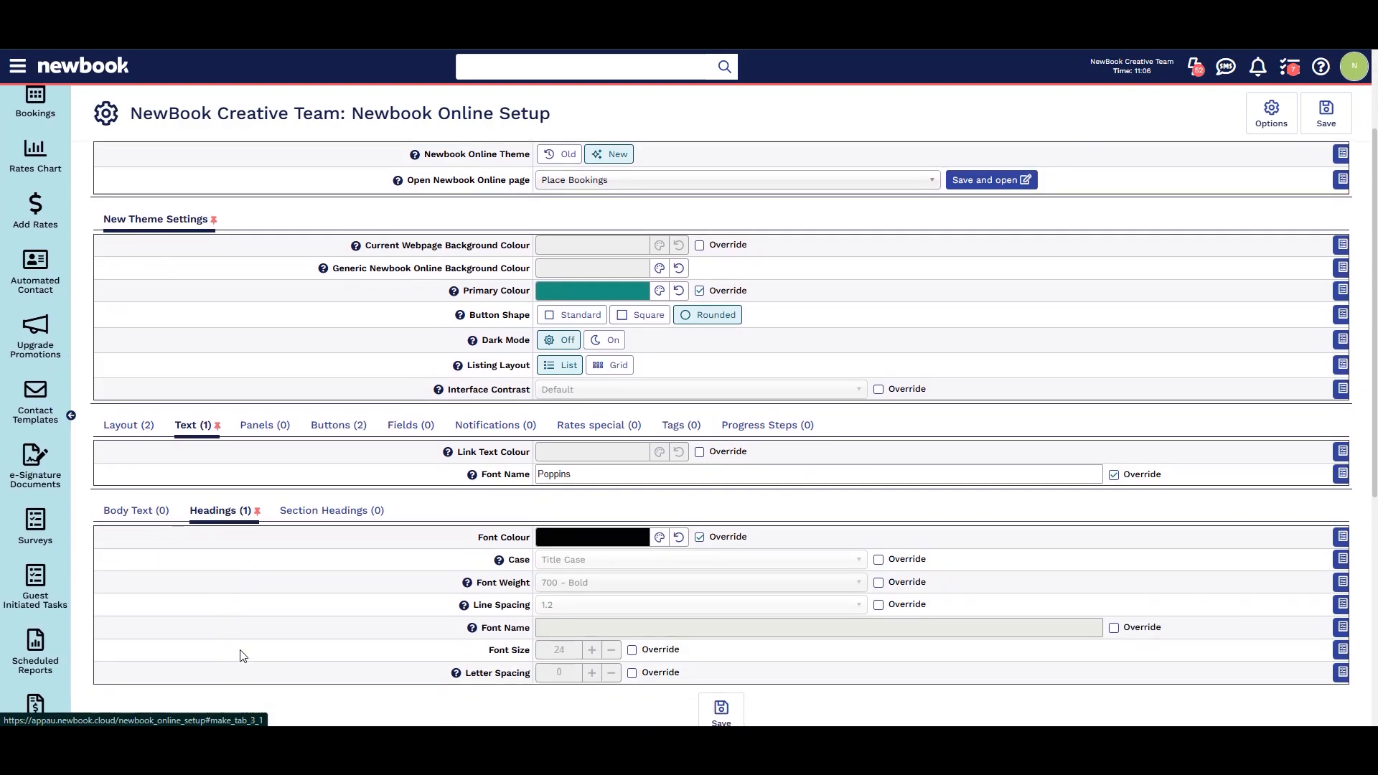
drag(479, 629, 531, 635)
click(531, 635)
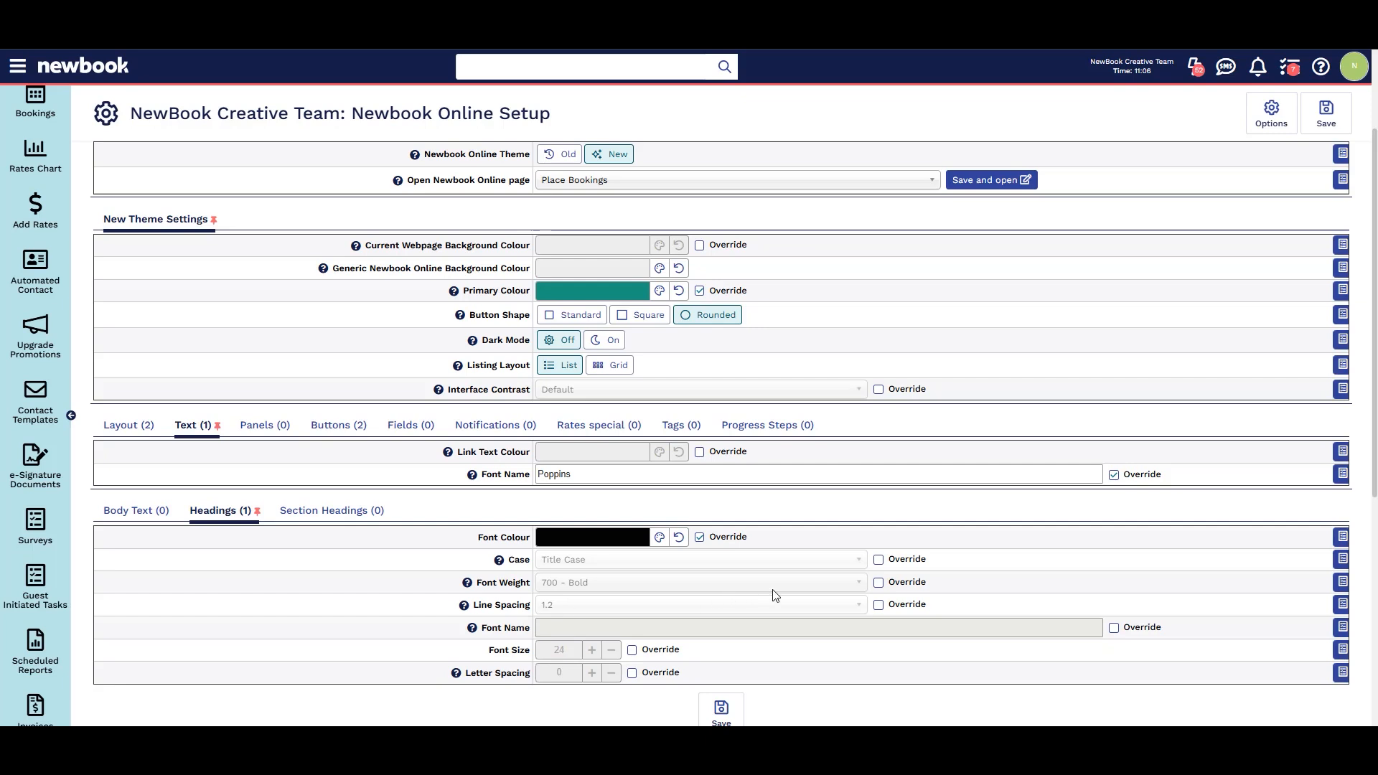
click(879, 582)
click(881, 583)
click(343, 426)
scroll(370, 459, down, 1)
scroll(369, 459, down, 3)
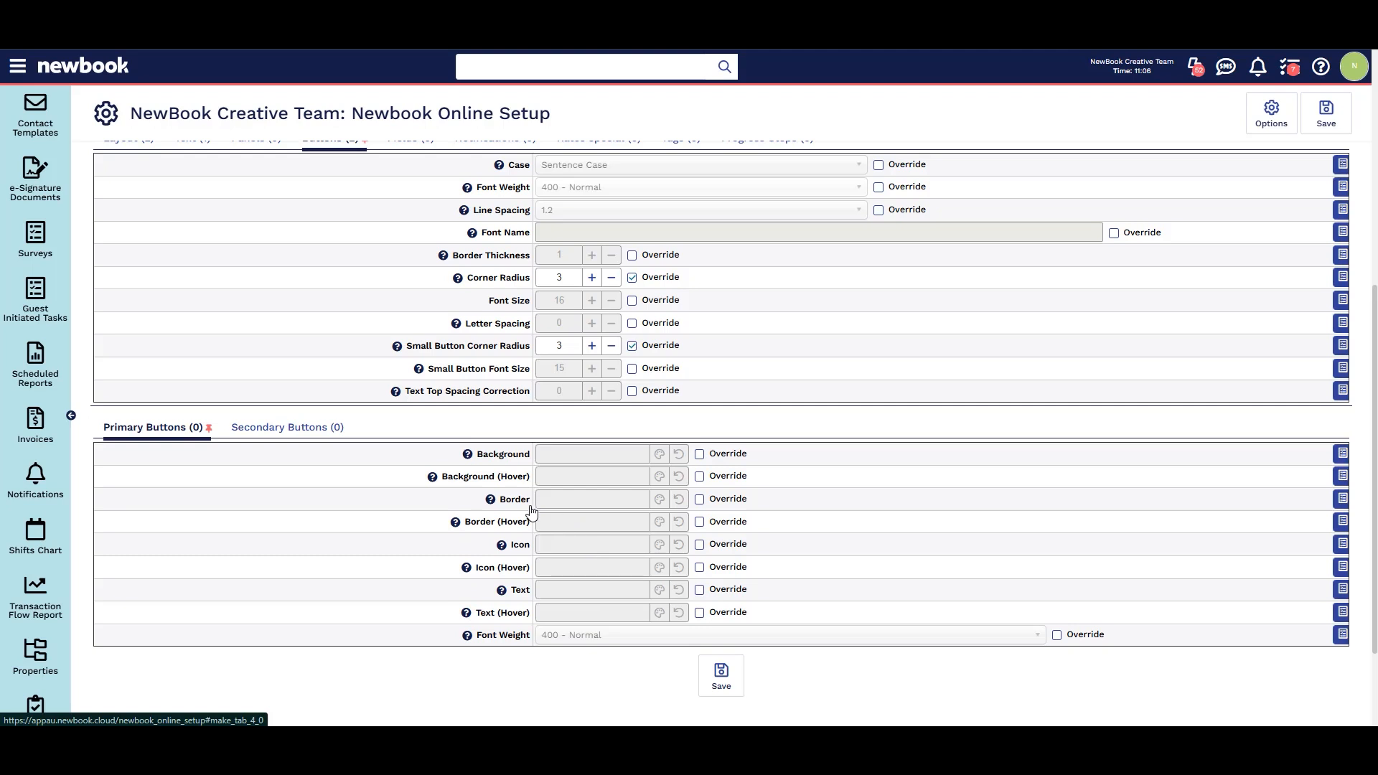
click(328, 436)
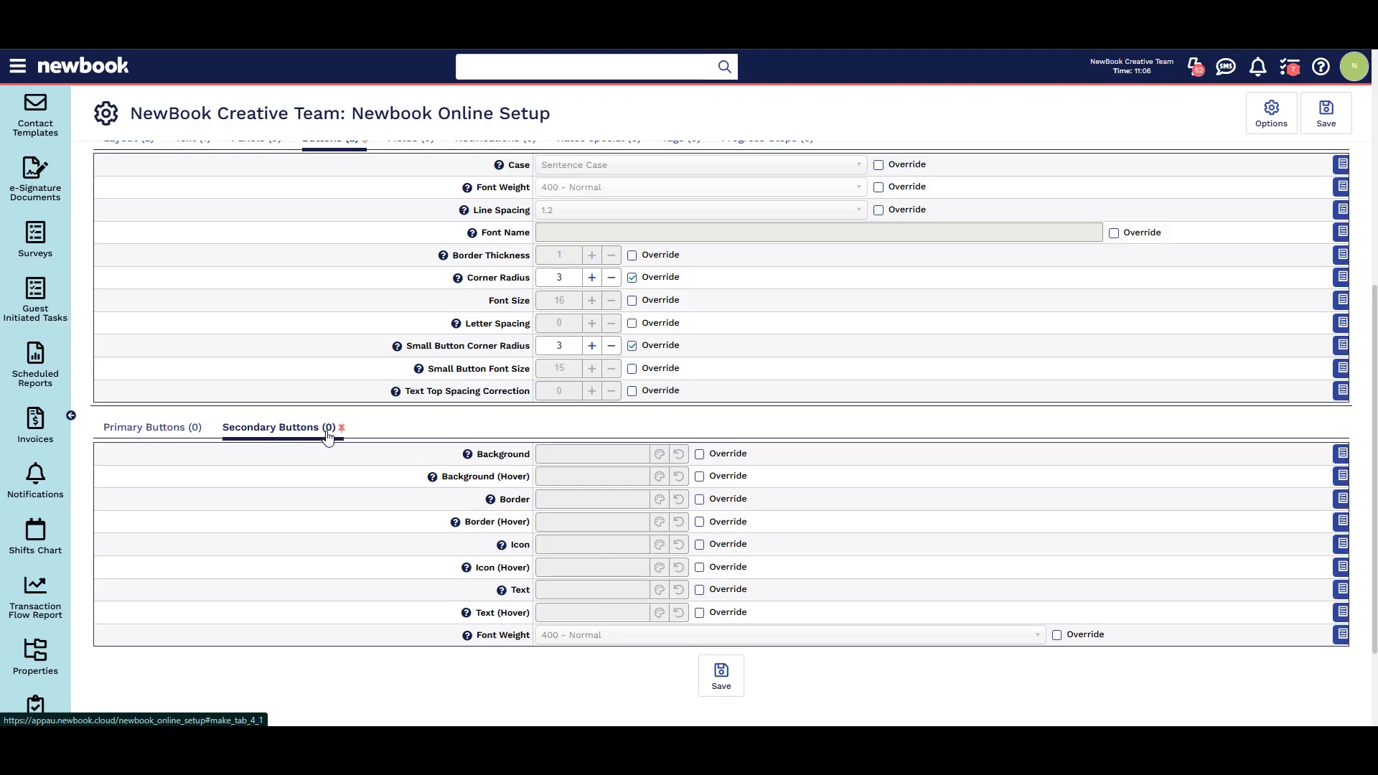
scroll(327, 437, up, 4)
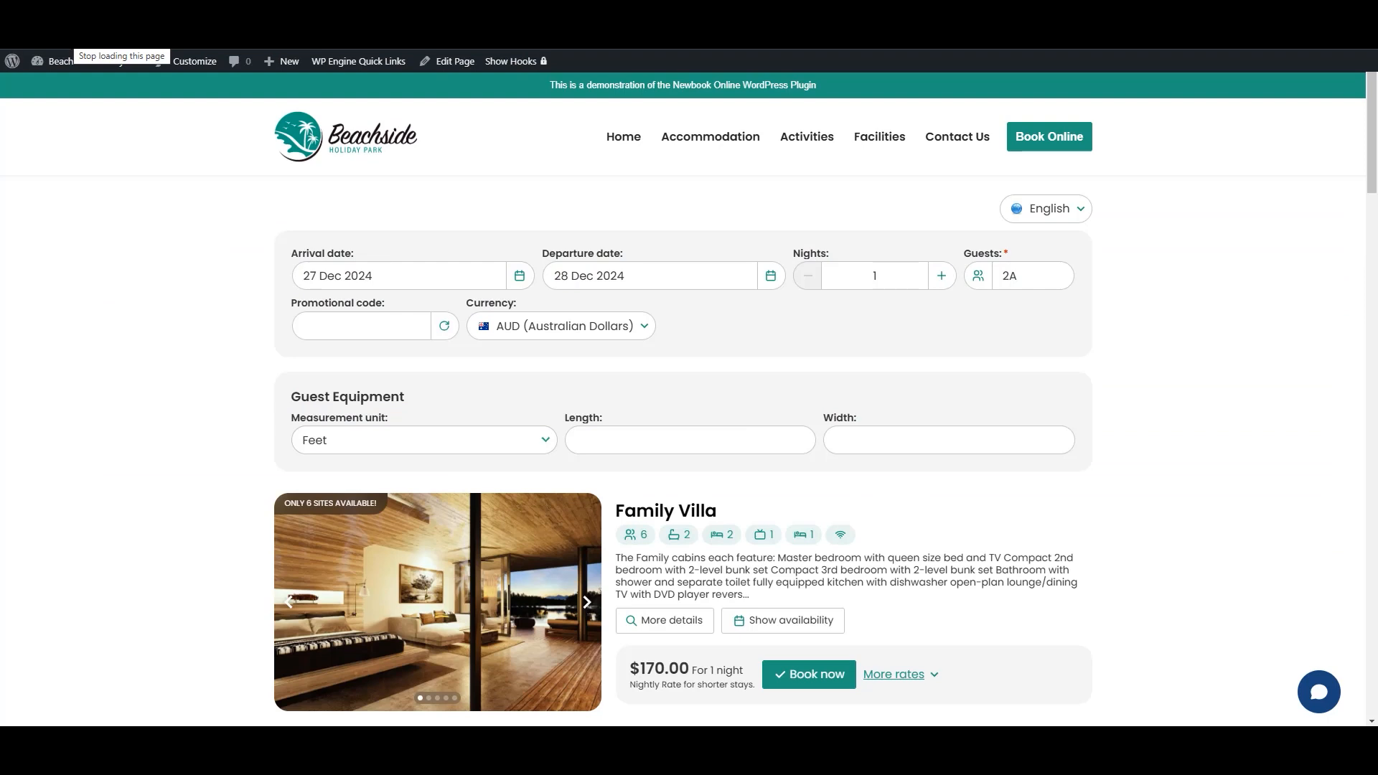
On the booking page, review the Family Villa's details pop-up and the accommodation listings
click(657, 628)
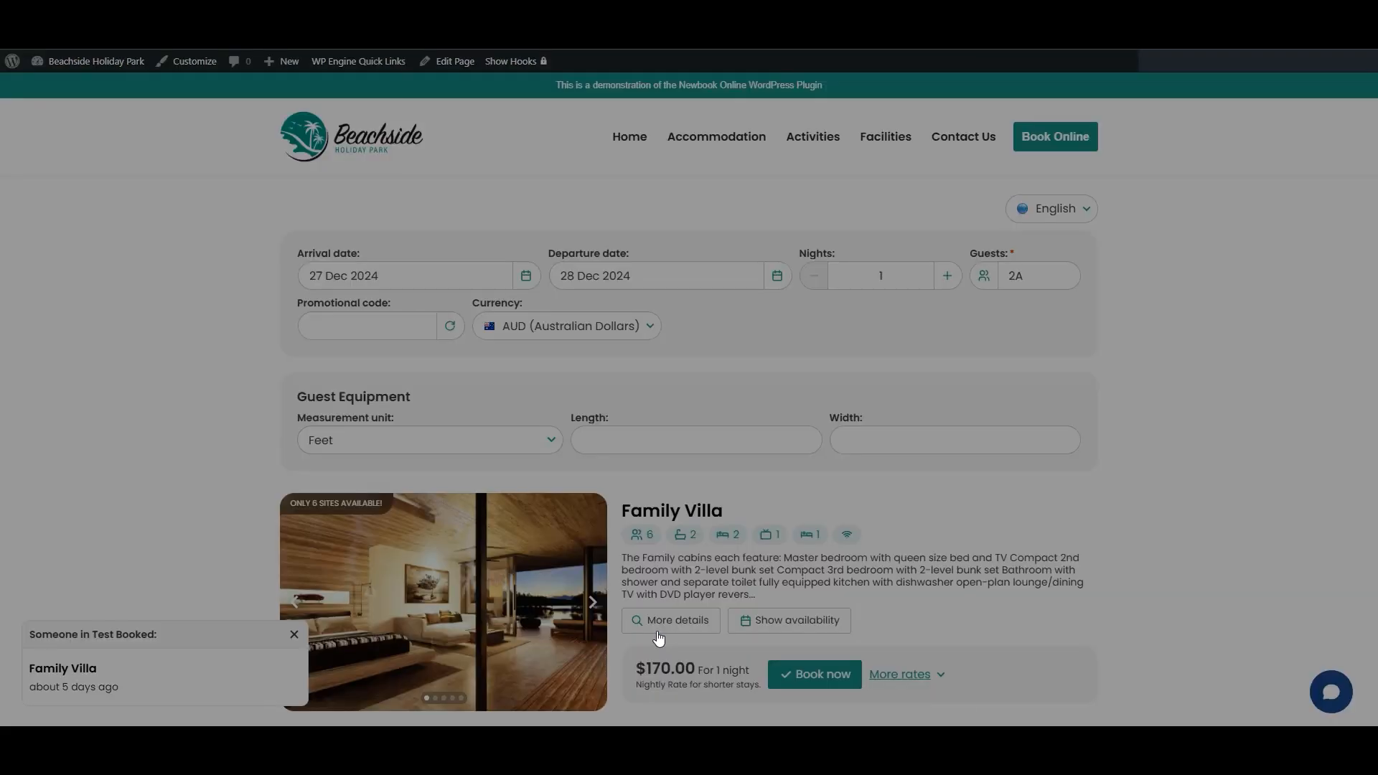
scroll(658, 631, down, 5)
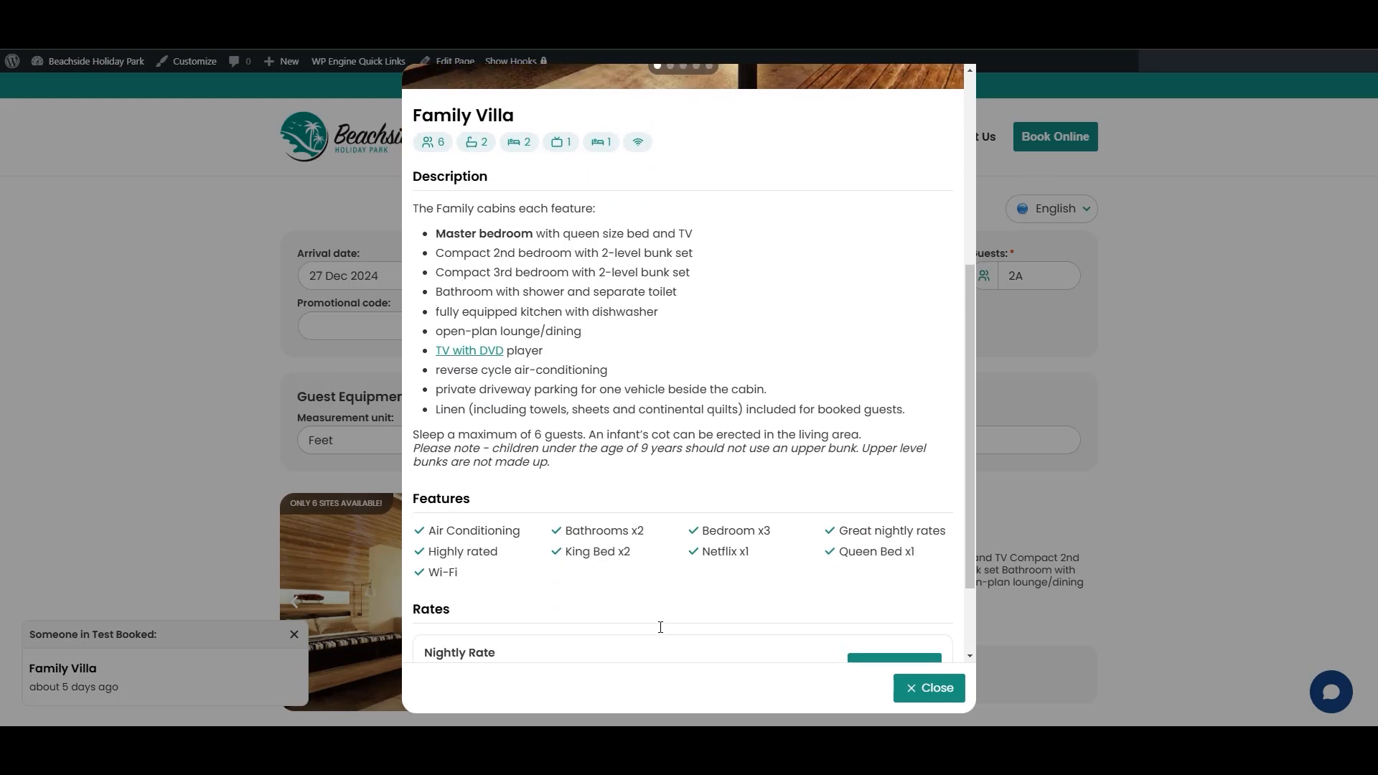
scroll(661, 627, down, 2)
click(917, 688)
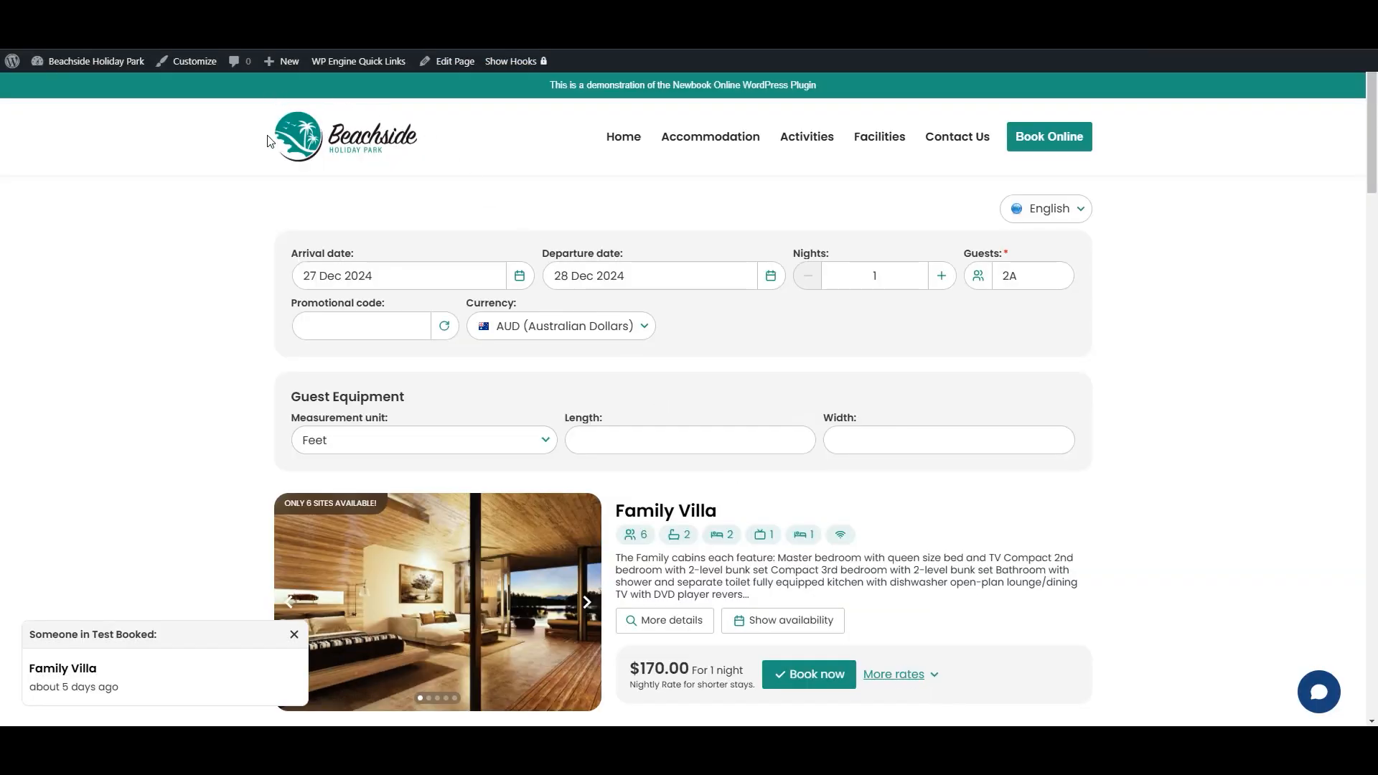
scroll(415, 190, down, 3)
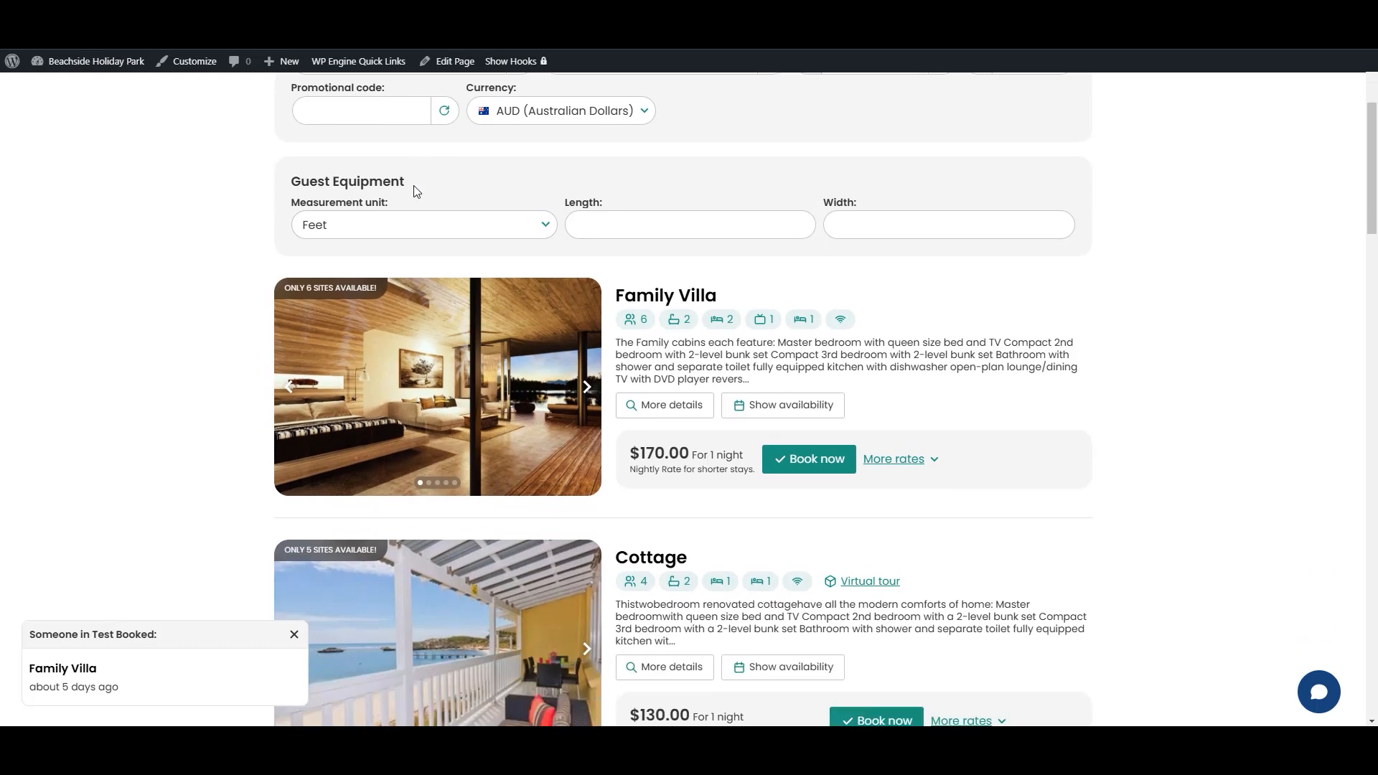
scroll(415, 190, up, 3)
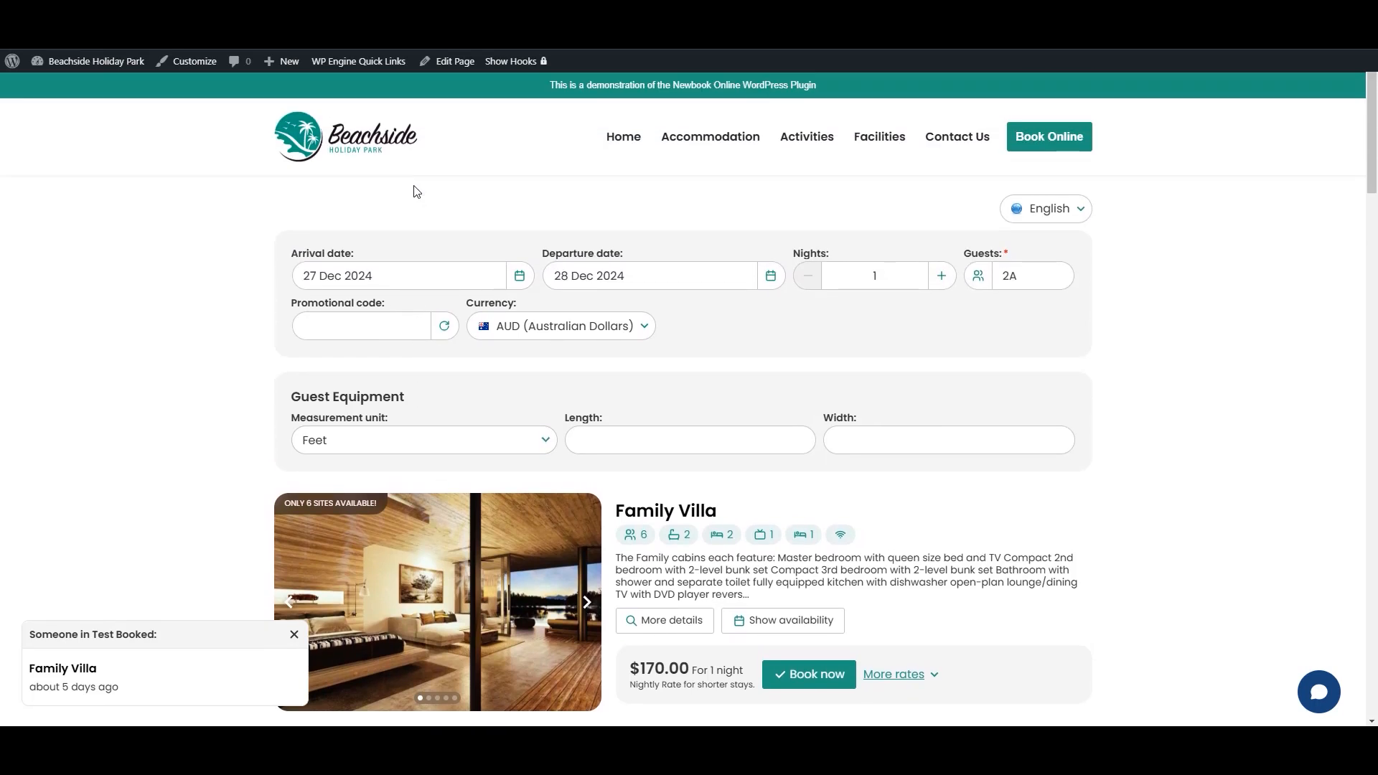
click(673, 630)
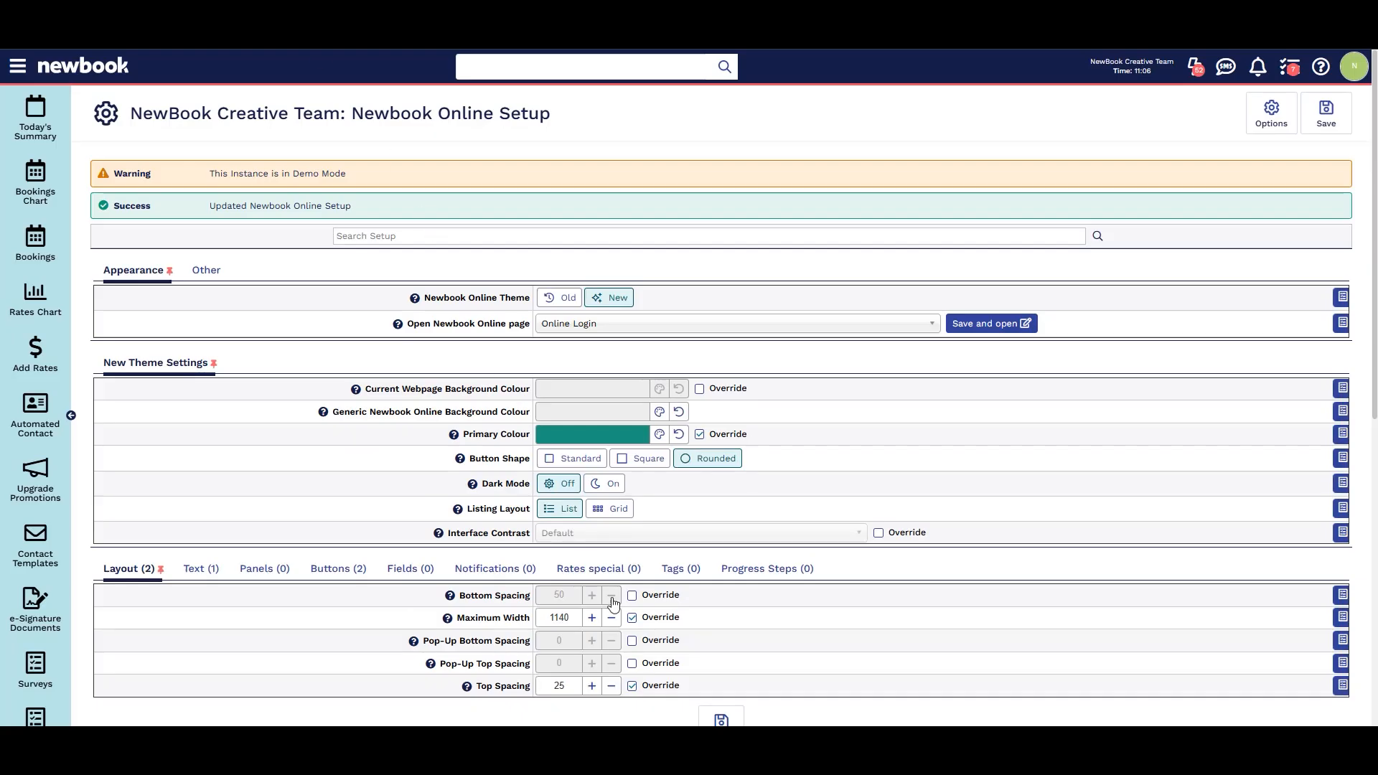
In the Newbook Online Setup's layout settings, override the Pop-Up Top Spacing with 150 and save the setup
click(632, 663)
drag(574, 667, 549, 663)
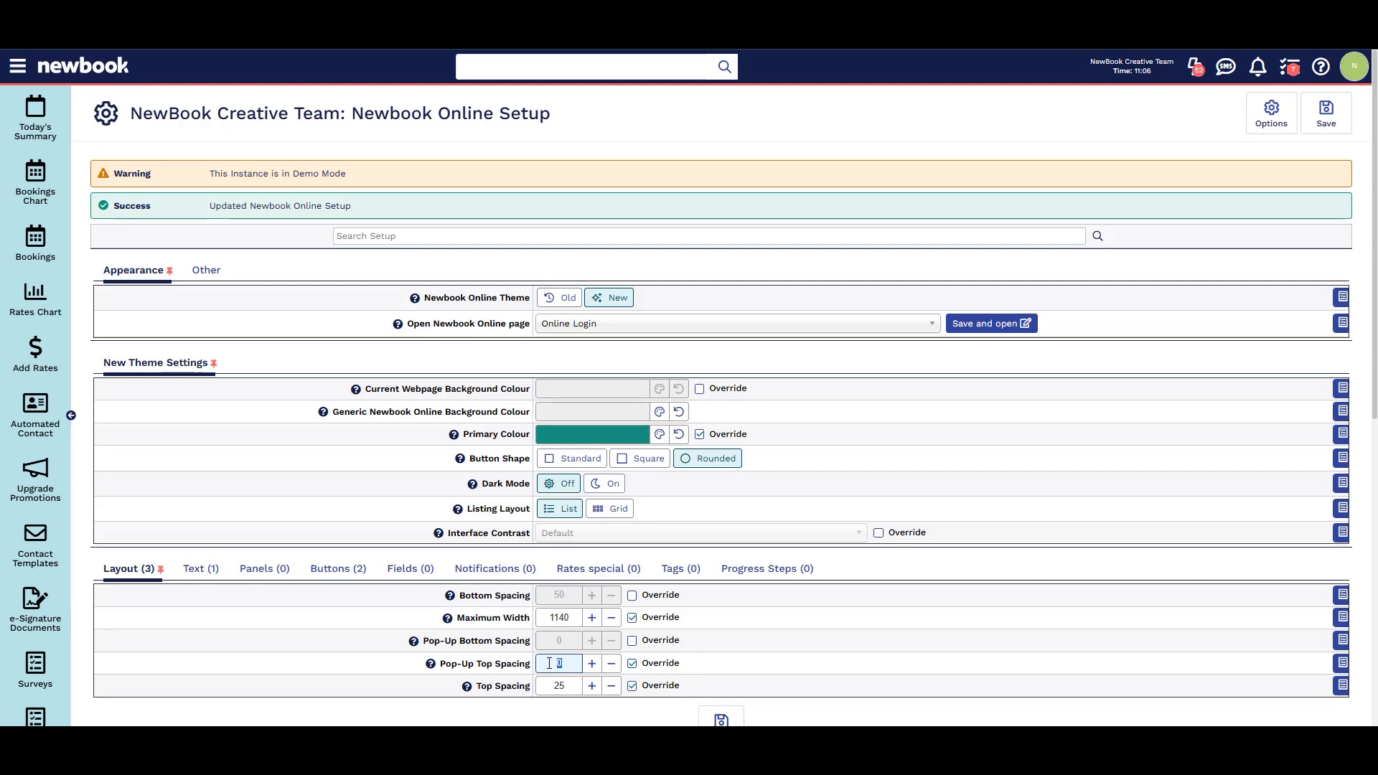
text(150)
click(709, 720)
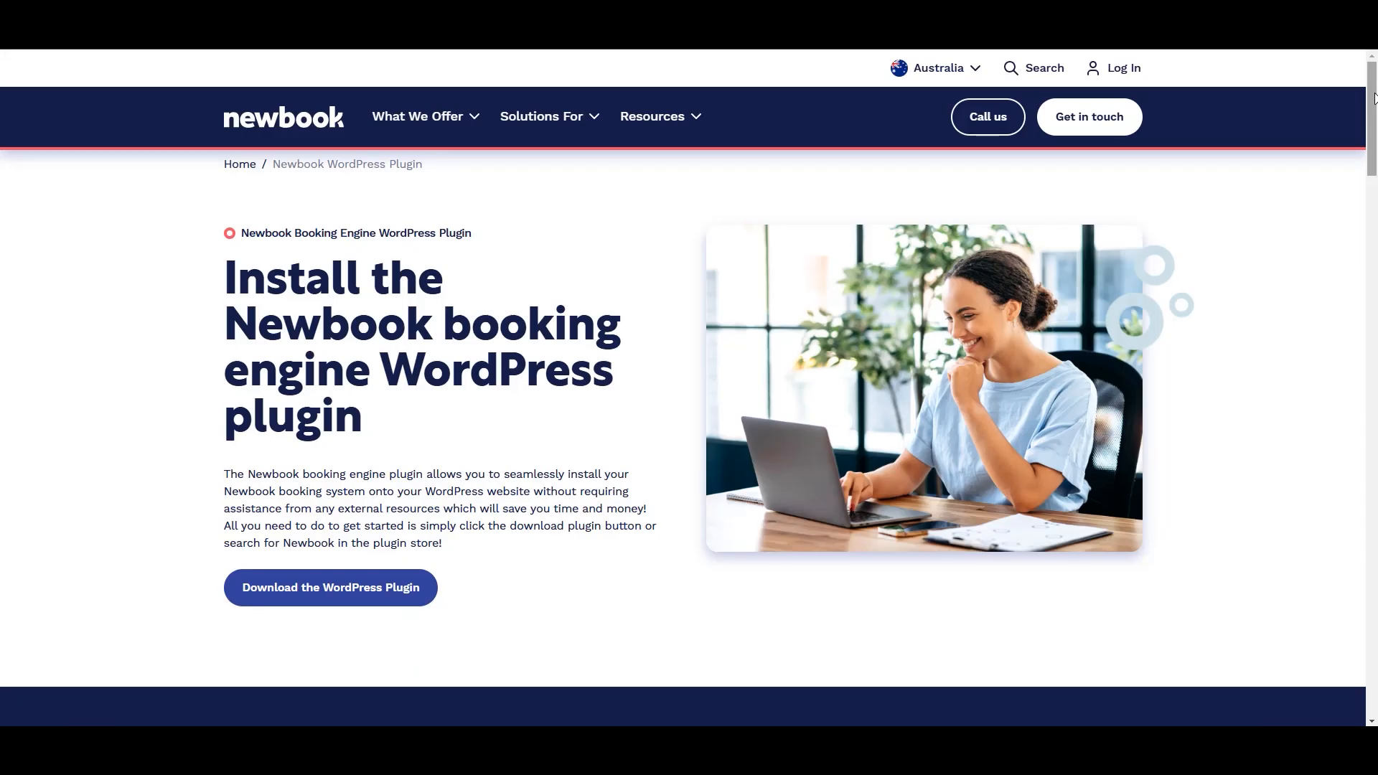
Look through the Newbook WordPress Plugin web page, from the installation steps down to the booking engine FAQs
scroll(1374, 98, down, 12)
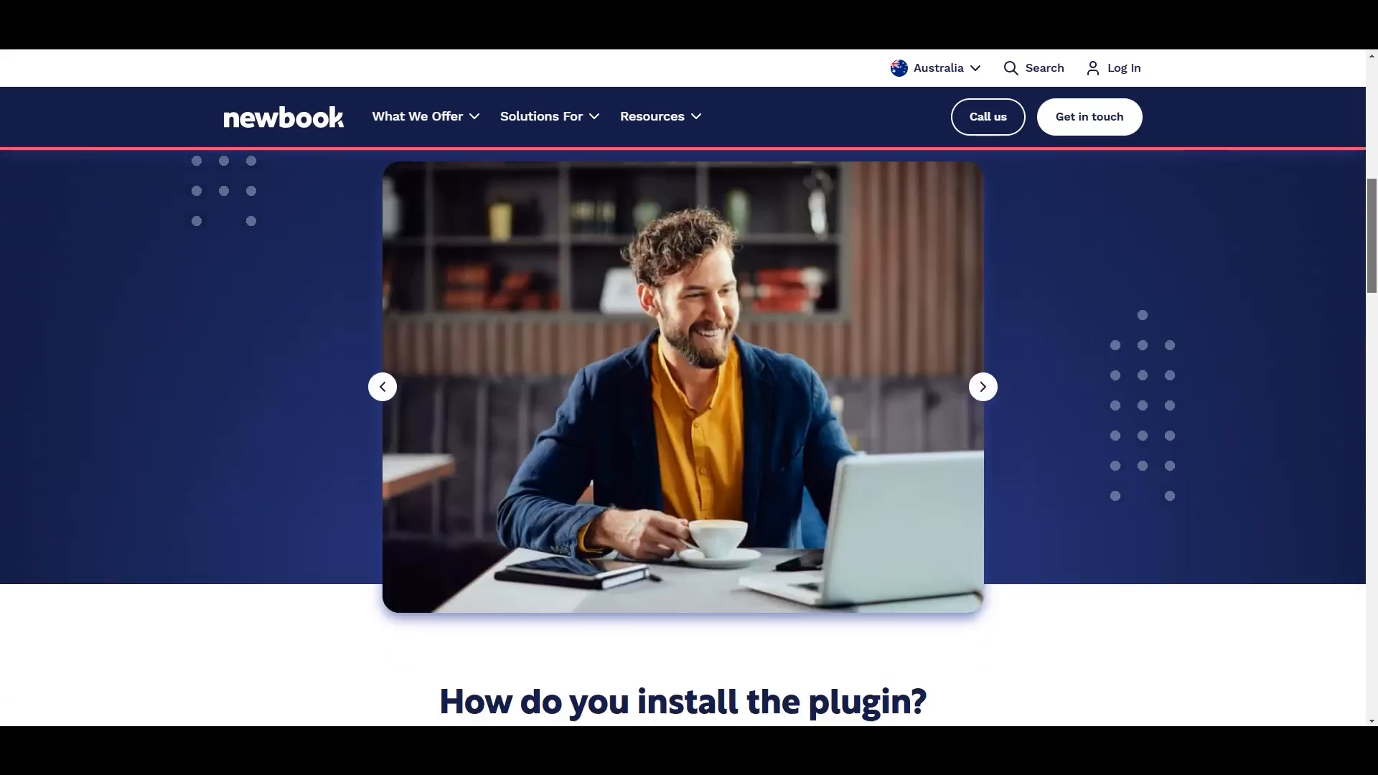
scroll(689, 438, down, 10)
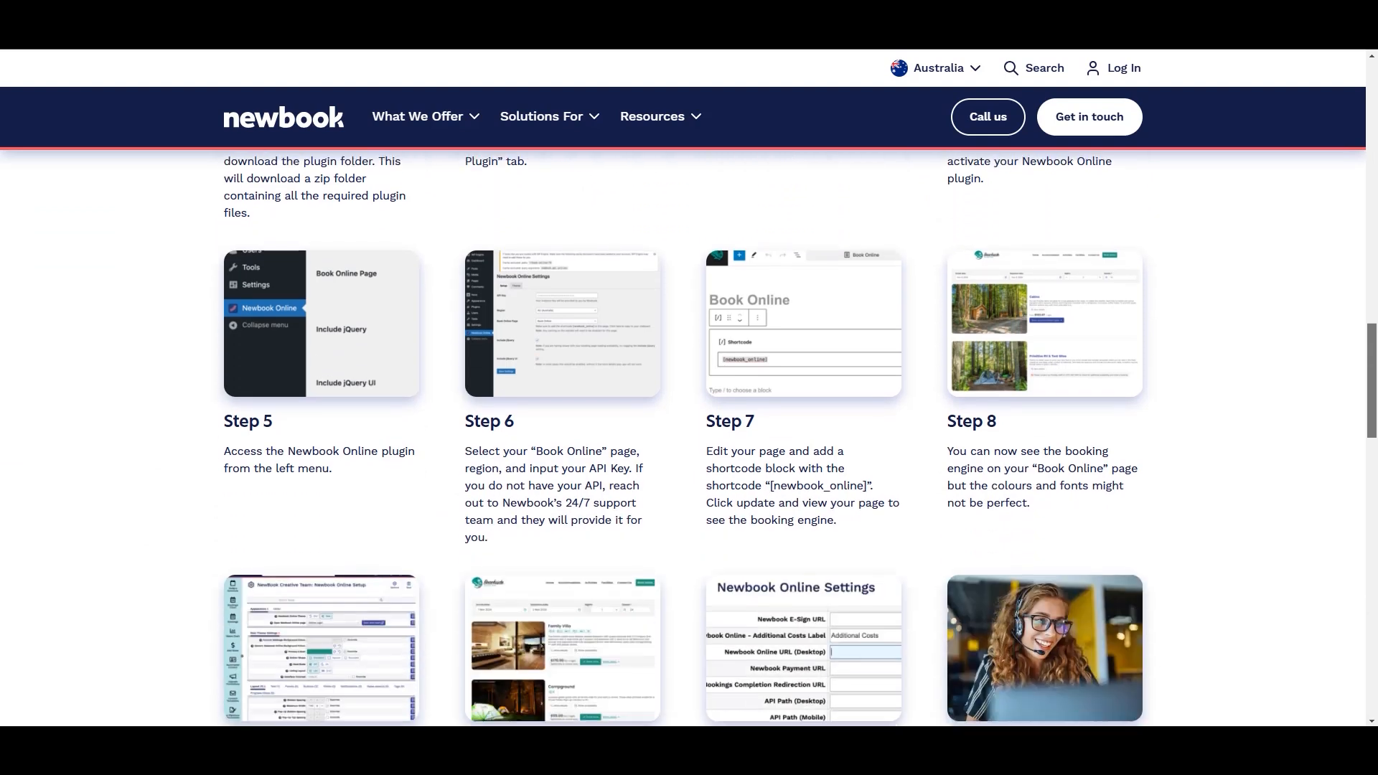
scroll(689, 438, down, 4)
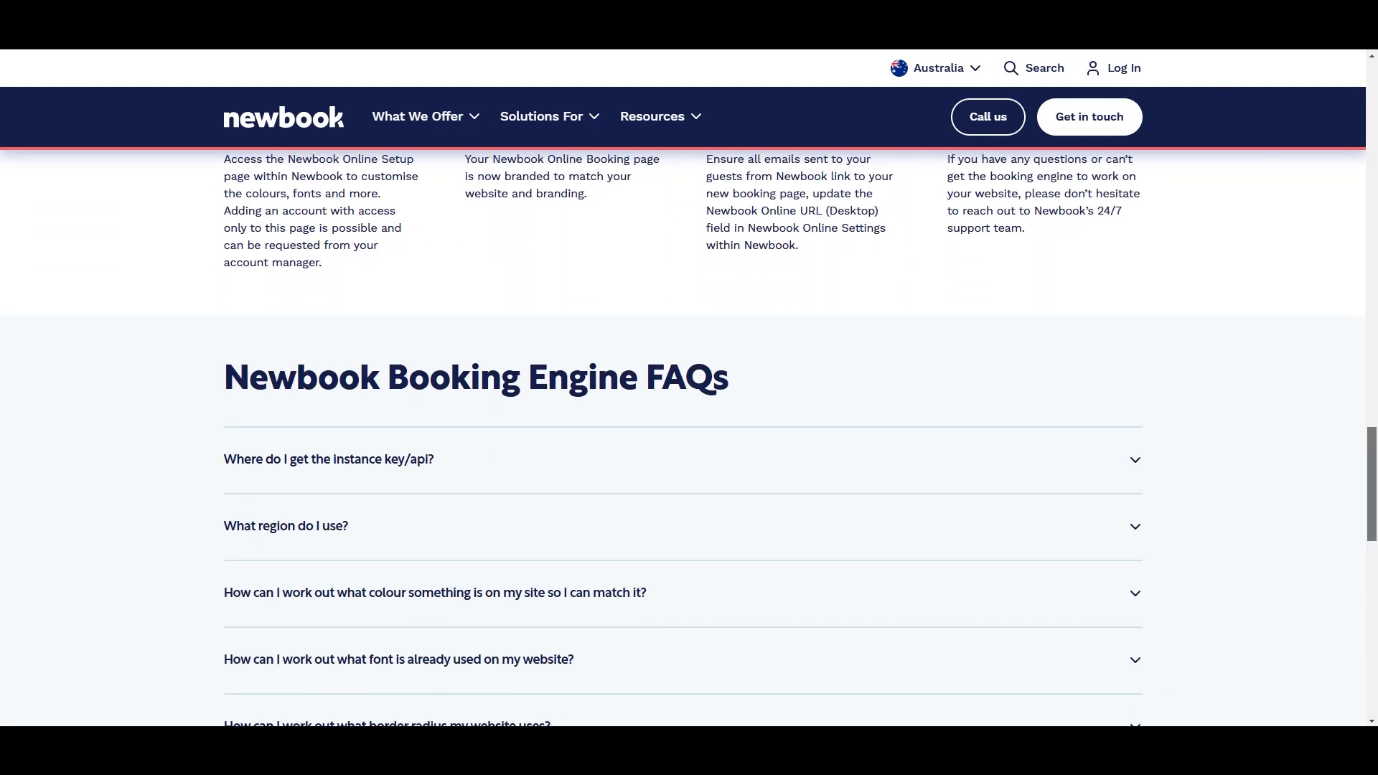